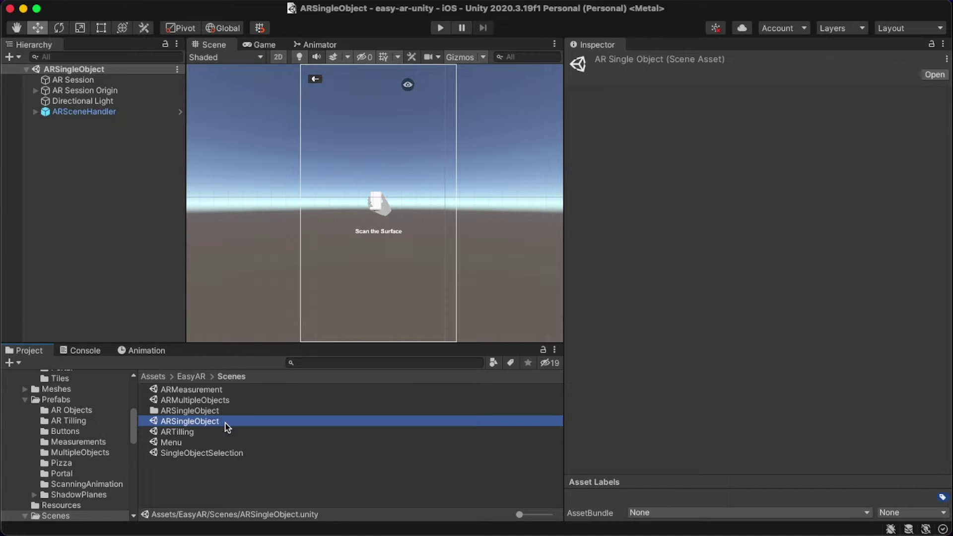
# Duplicate the ARSingleObject scene, rename the copy ARConfigurator, and open it
pyautogui.press('super+d')
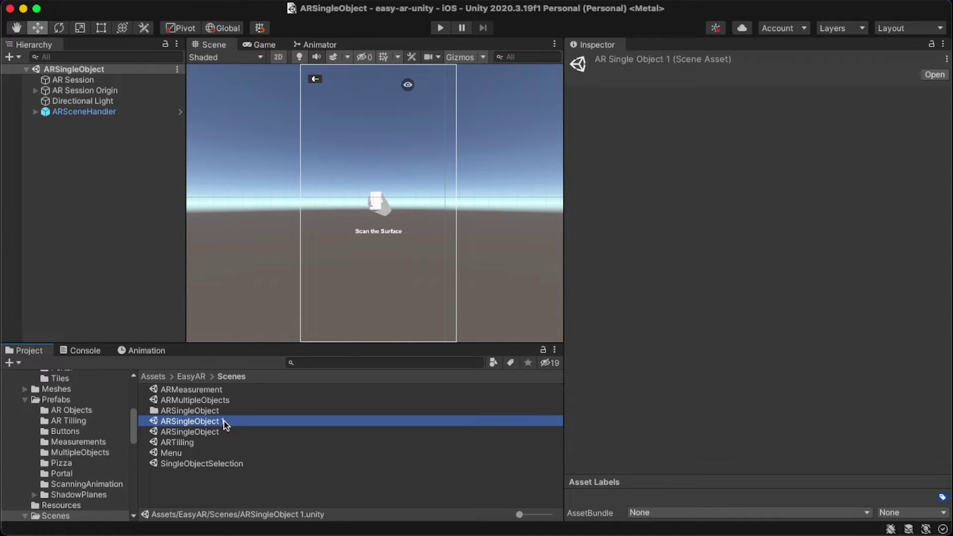
pyautogui.rightClick(224, 420)
pyautogui.click(293, 202)
pyautogui.write('ARConfigurator')
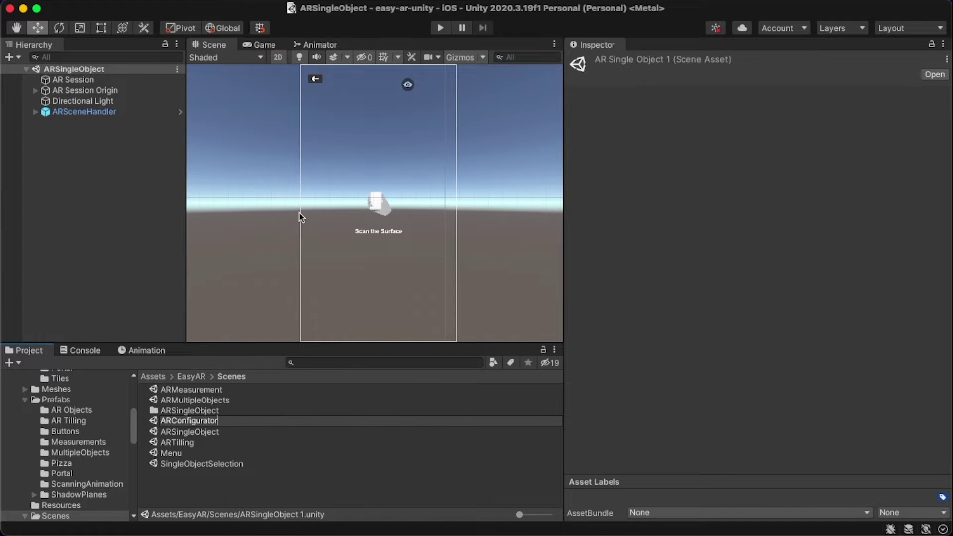
pyautogui.press('Return')
pyautogui.doubleClick(190, 388)
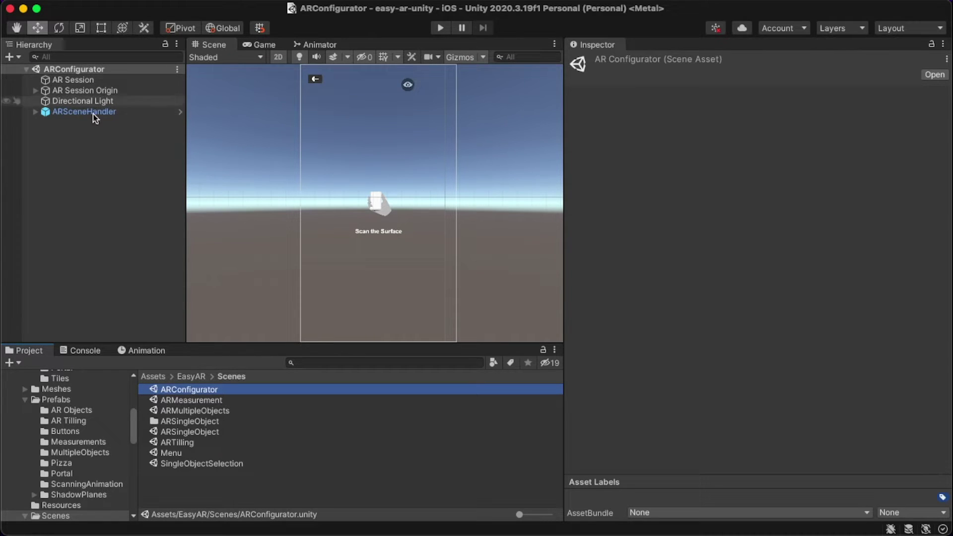
# Add a UI > Canvas object to the Hierarchy, keep its default name Canvas, and select it
pyautogui.rightClick(87, 143)
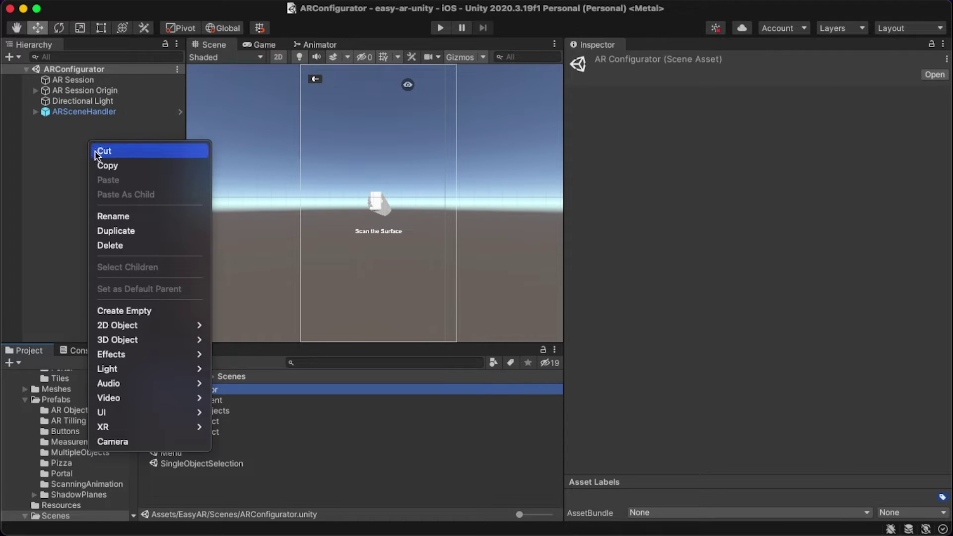
pyautogui.moveTo(155, 410)
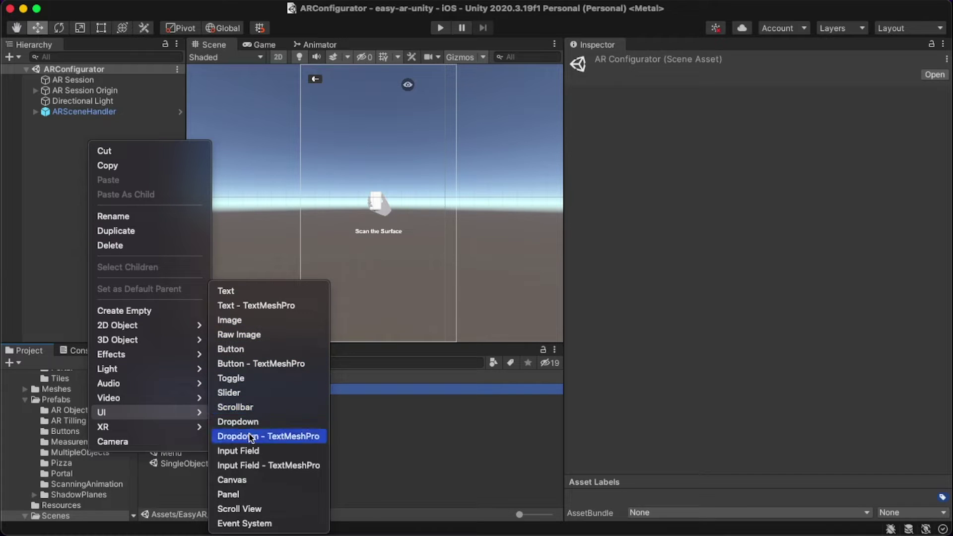
pyautogui.click(248, 480)
pyautogui.click(117, 237)
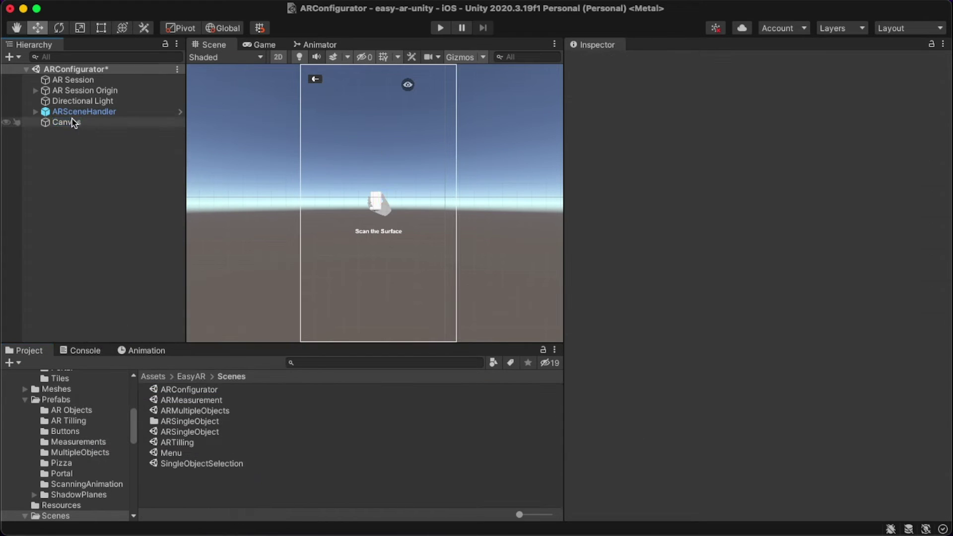
pyautogui.click(75, 122)
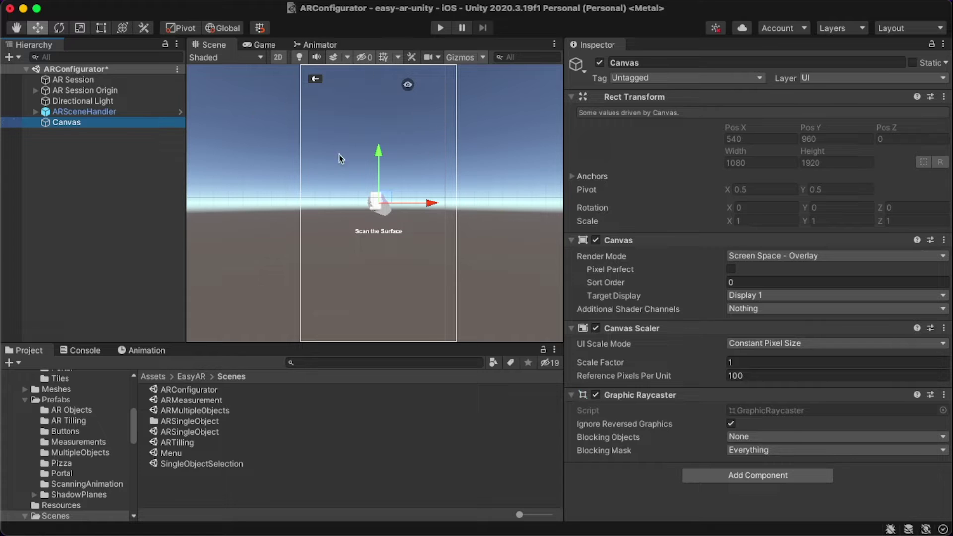
# Add a UI Button under the Canvas named ShowHidePlaneButton
pyautogui.rightClick(72, 124)
pyautogui.moveTo(126, 422)
pyautogui.moveTo(191, 406)
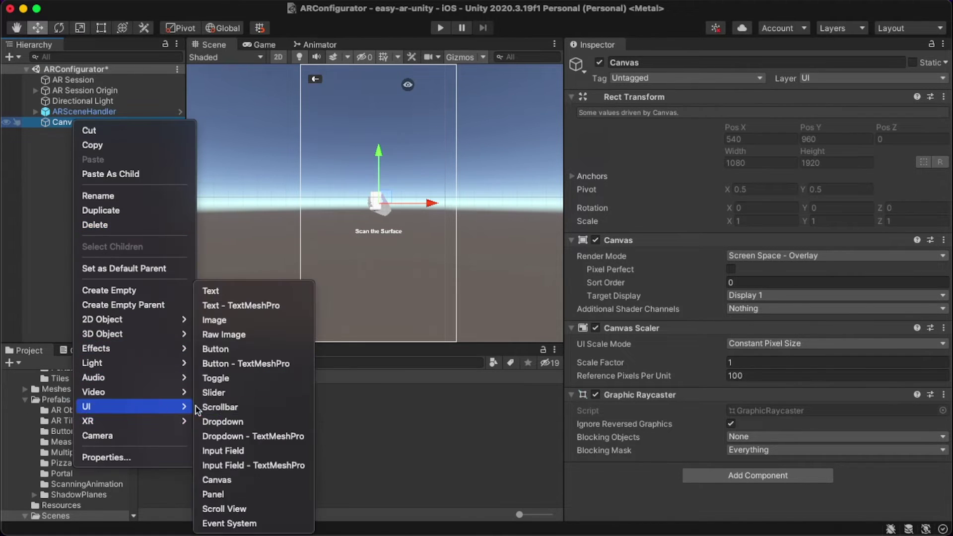
pyautogui.click(225, 349)
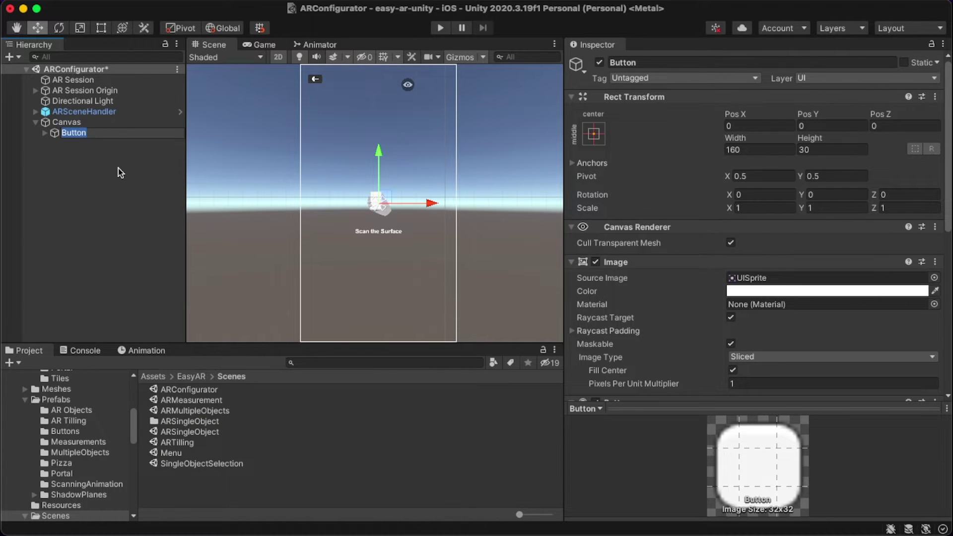
pyautogui.write('ShowHidePlane')
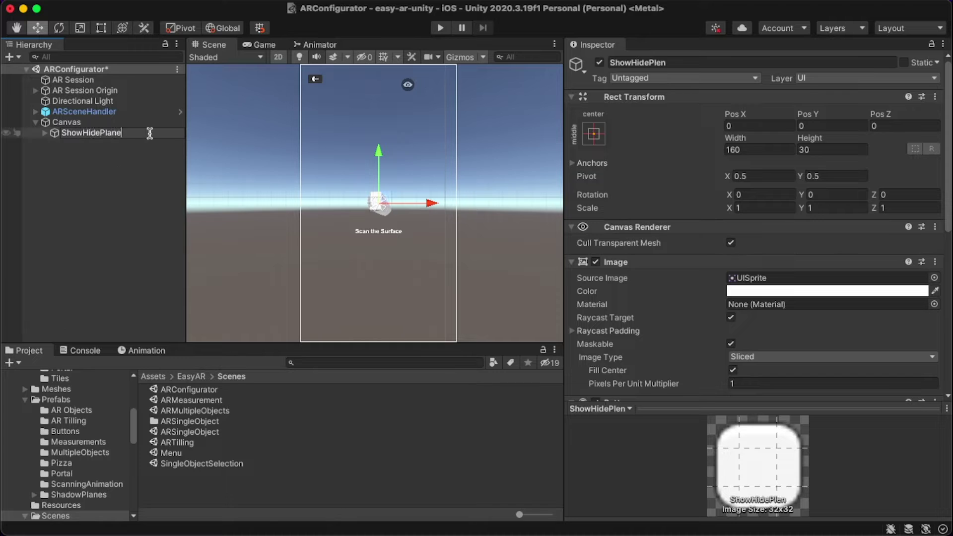
pyautogui.write('Button')
pyautogui.press('Return')
# Anchor ShowHidePlaneButton top-right with Alt so position follows, then set width and height to 100
pyautogui.click(593, 134)
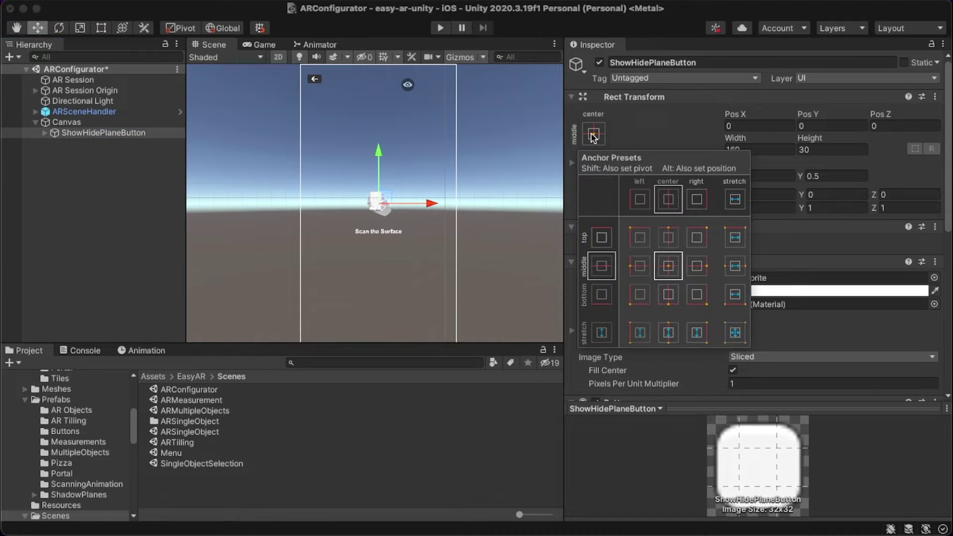
pyautogui.press('alt')
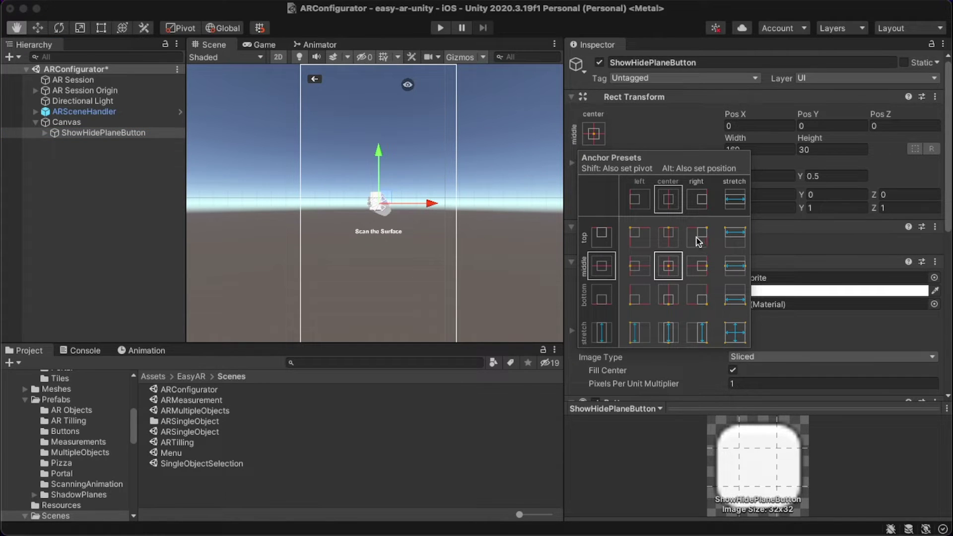
pyautogui.keyDown('alt'); pyautogui.click(698, 239); pyautogui.keyUp('alt')
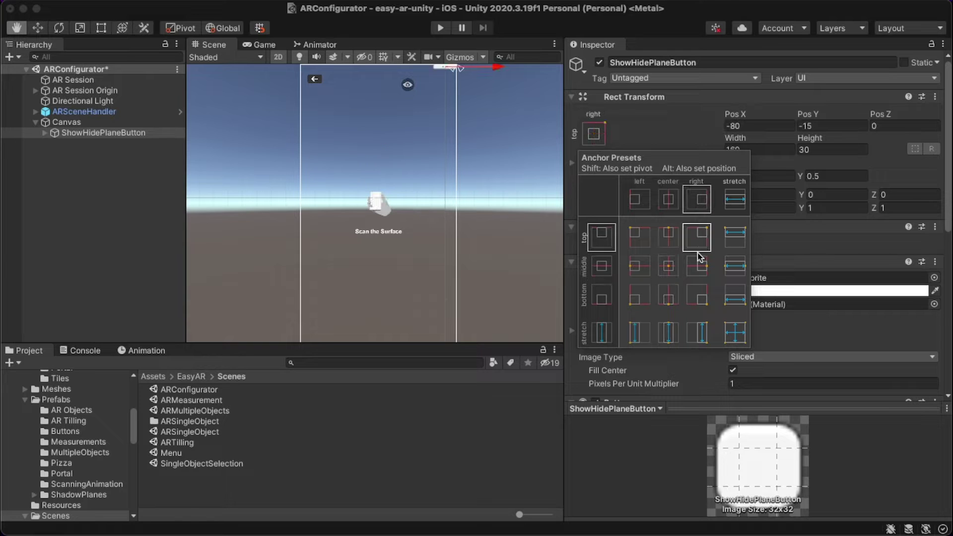
pyautogui.click(680, 142)
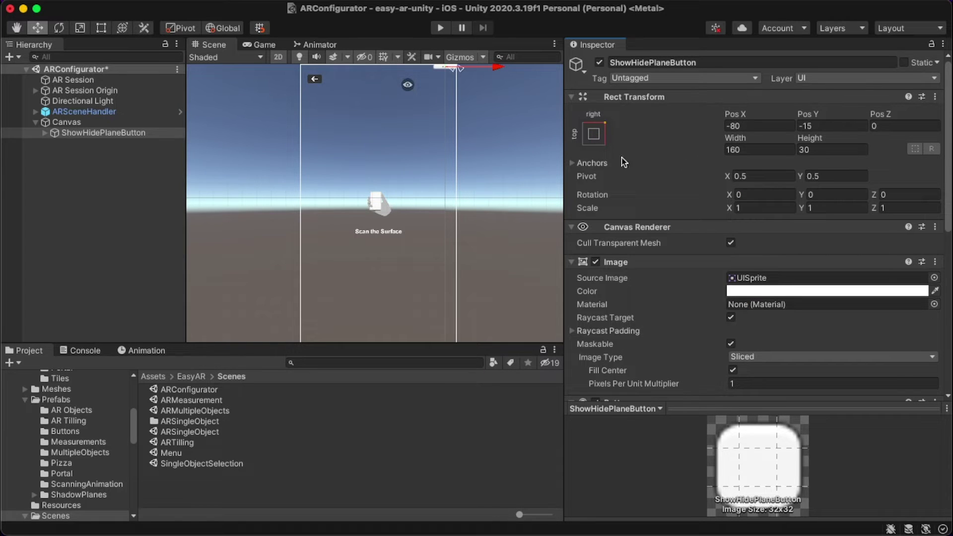
pyautogui.scroll(1, 449, 120)
pyautogui.moveTo(459, 162); pyautogui.dragTo(460, 177, button='middle')
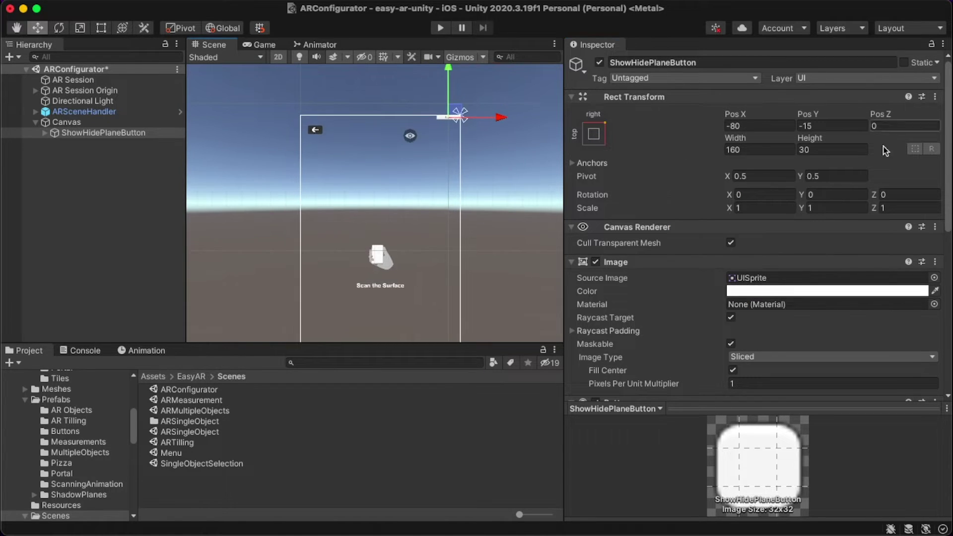
pyautogui.click(846, 146)
pyautogui.write('100')
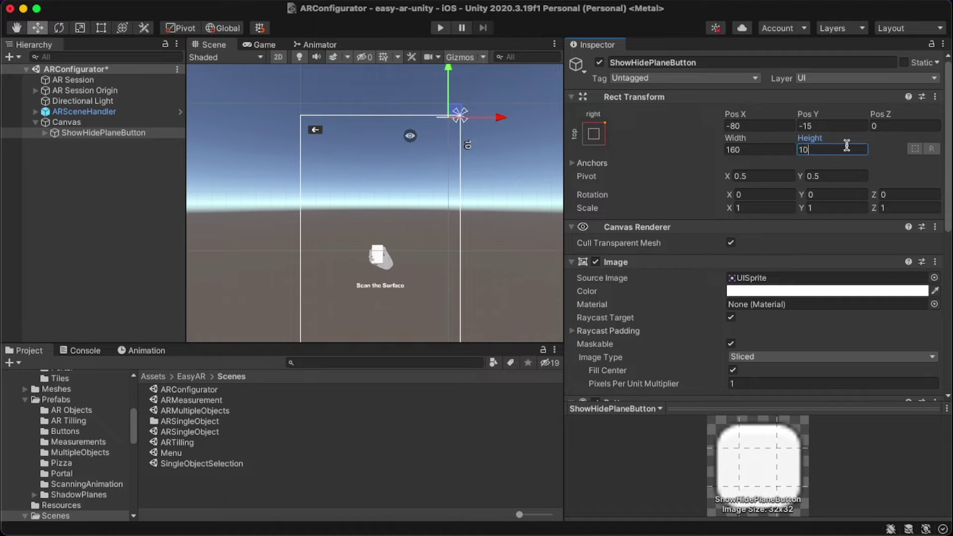
pyautogui.click(758, 149)
pyautogui.press('BackSpace')
pyautogui.press('BackSpace')
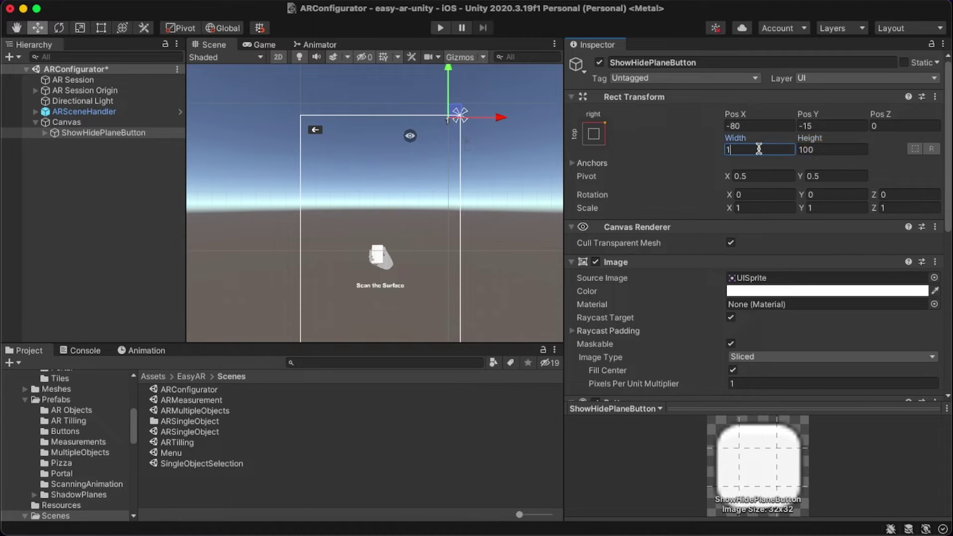
pyautogui.write('00')
pyautogui.click(129, 135)
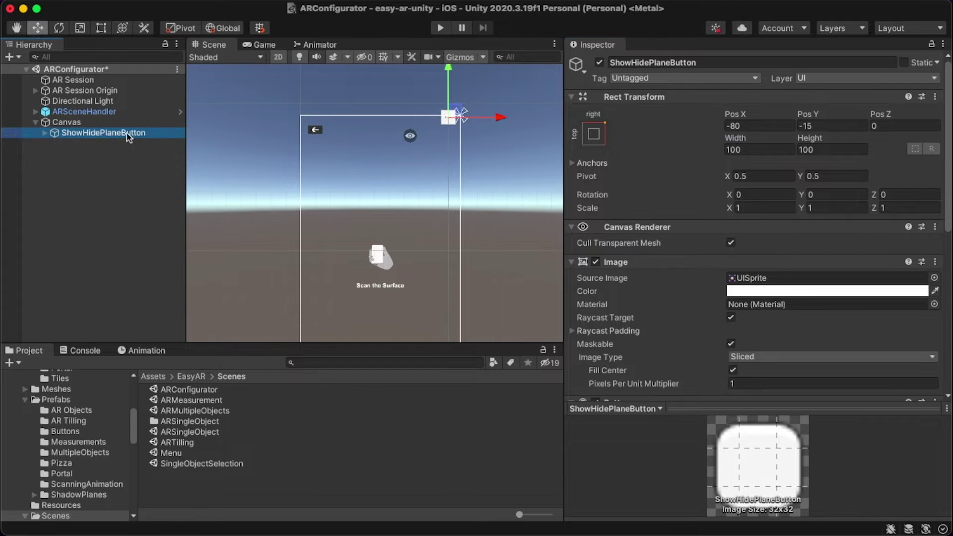
# Delete the Text child from ShowHidePlaneButton
pyautogui.click(45, 133)
pyautogui.click(79, 142)
pyautogui.rightClick(82, 142)
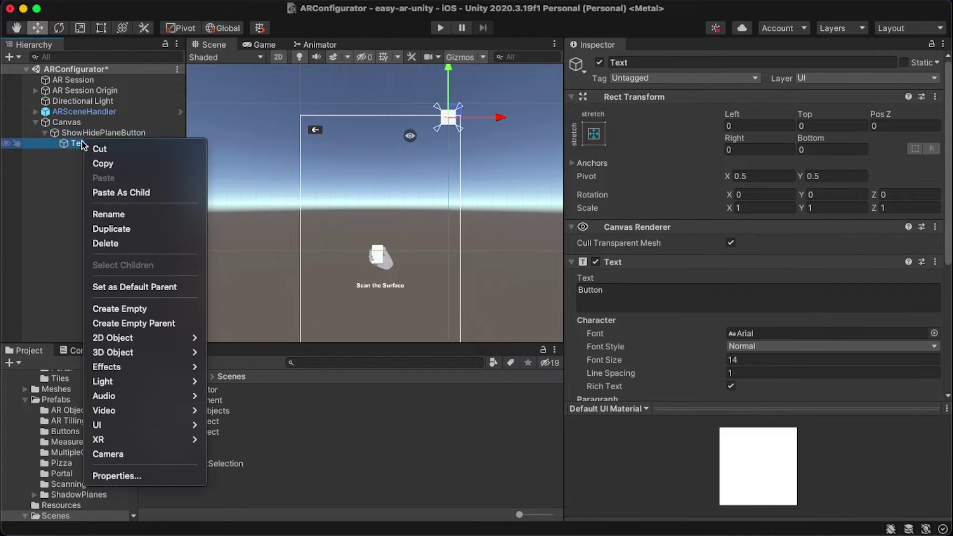
pyautogui.click(118, 240)
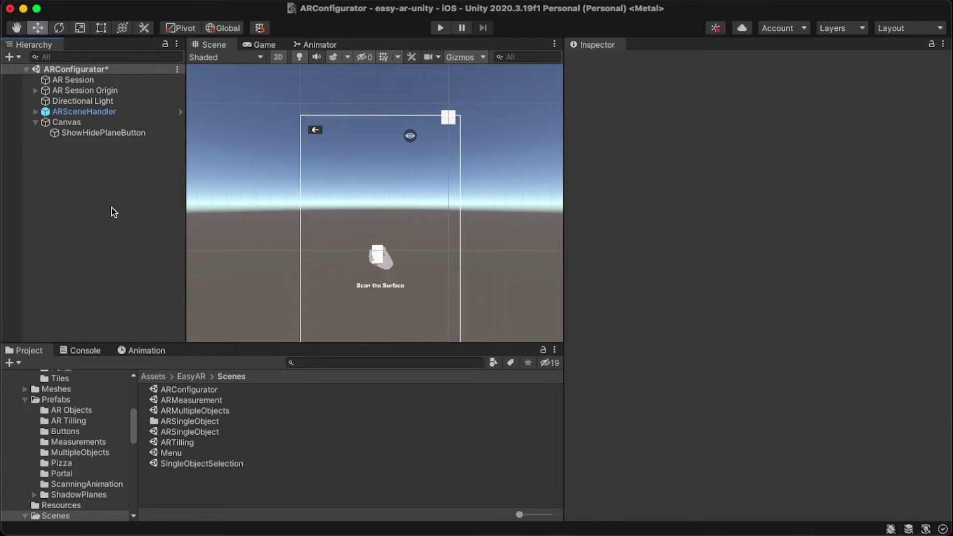
# Set ShowHidePlaneButton's Pos X and Pos Y to -108
pyautogui.click(124, 132)
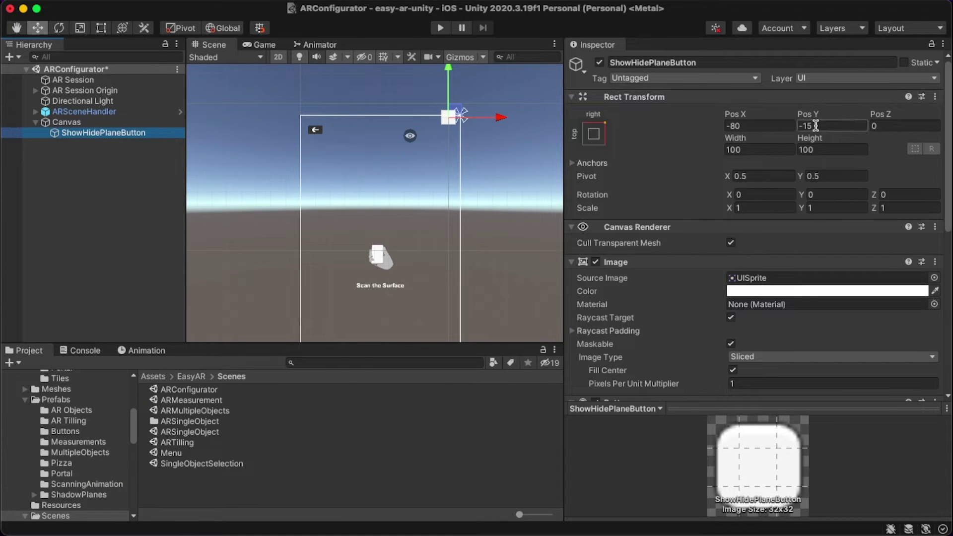
pyautogui.click(764, 126)
pyautogui.write('-')
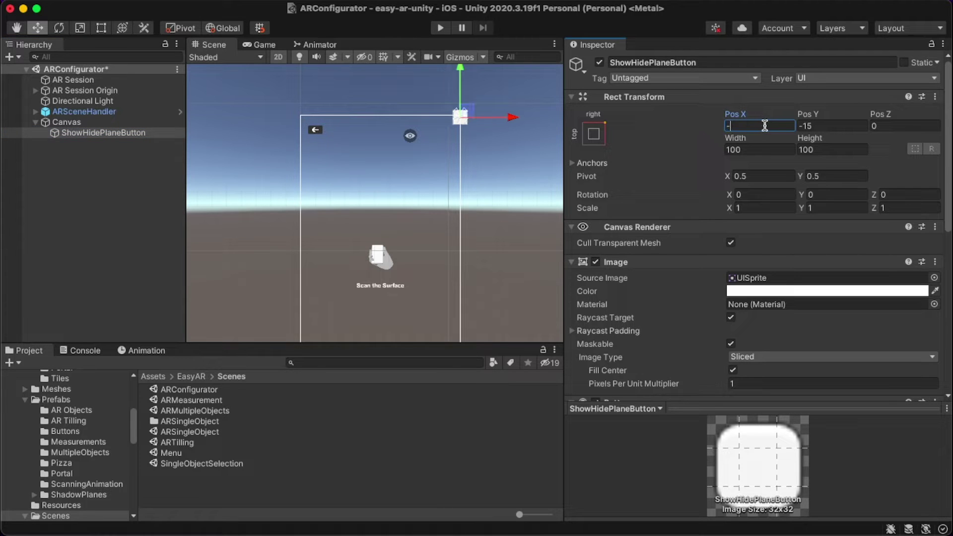
pyautogui.write('108')
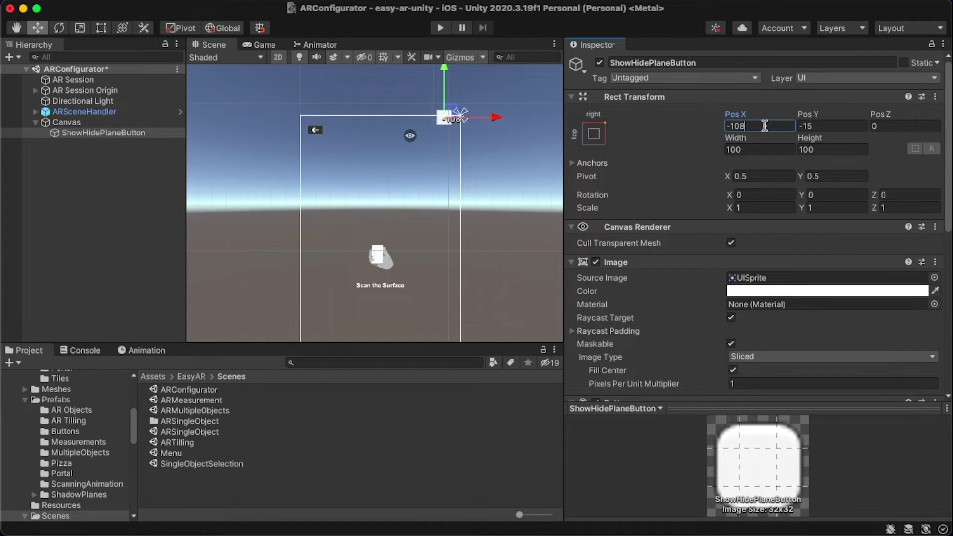
pyautogui.click(820, 125)
pyautogui.write('-108')
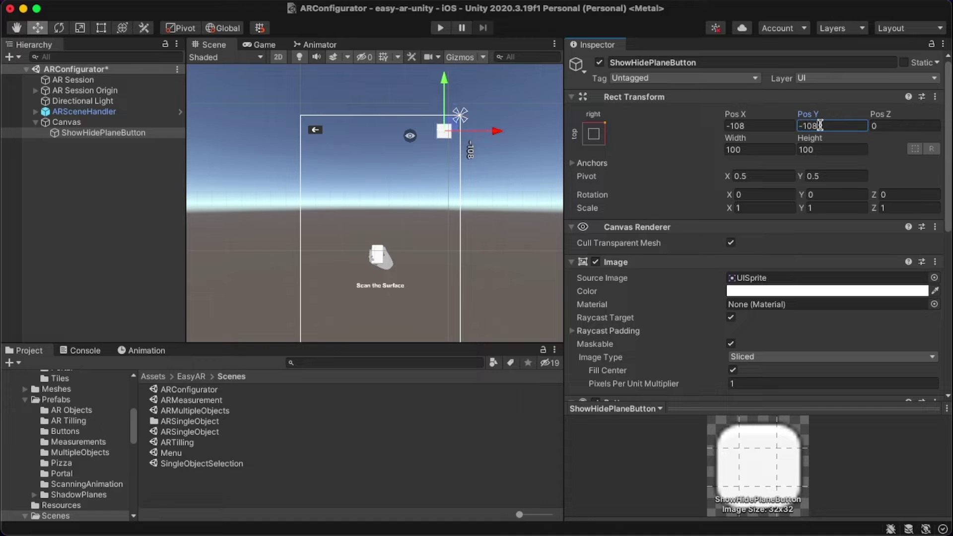
pyautogui.click(106, 121)
pyautogui.click(106, 133)
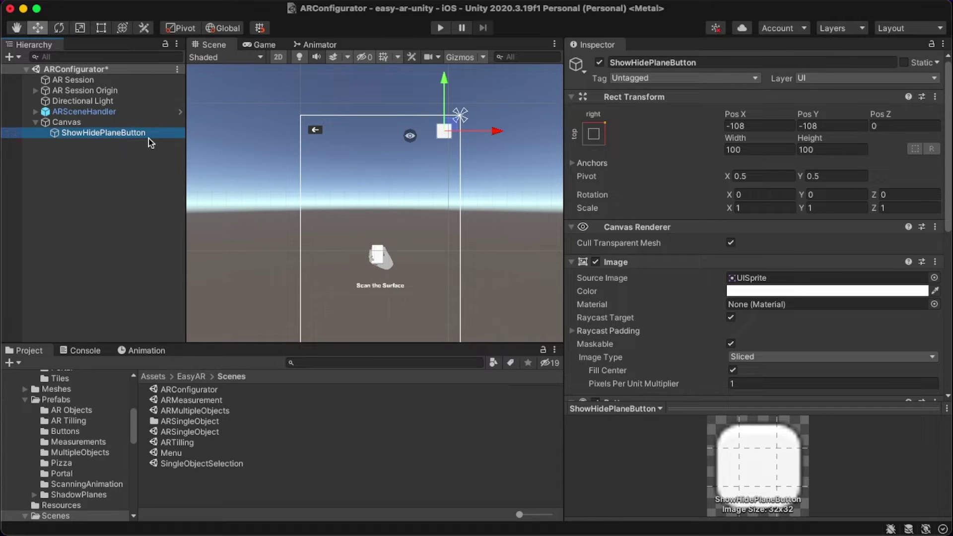
pyautogui.press('Up')
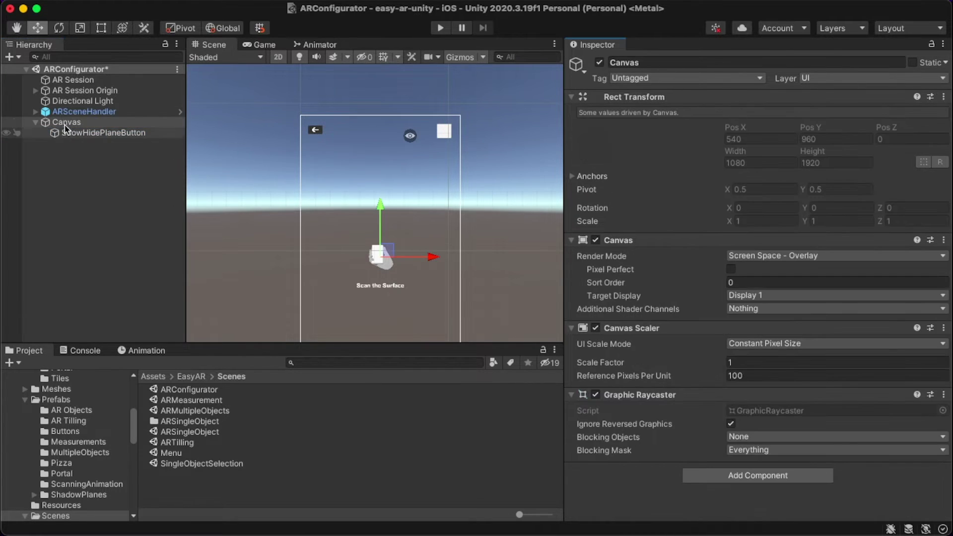
# Attach the Show Detected Planes script component to the Canvas
pyautogui.click(799, 475)
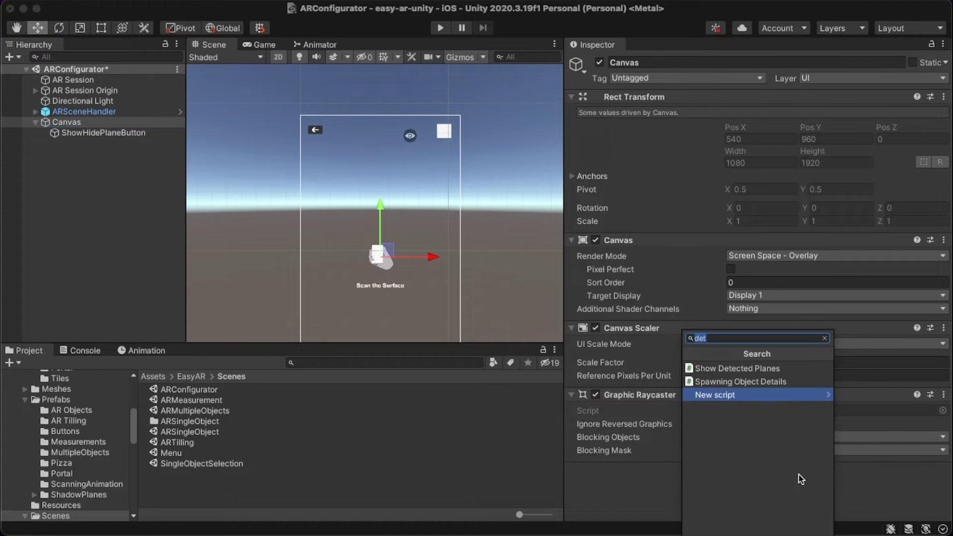
pyautogui.click(778, 370)
pyautogui.scroll(-1, 874, 412)
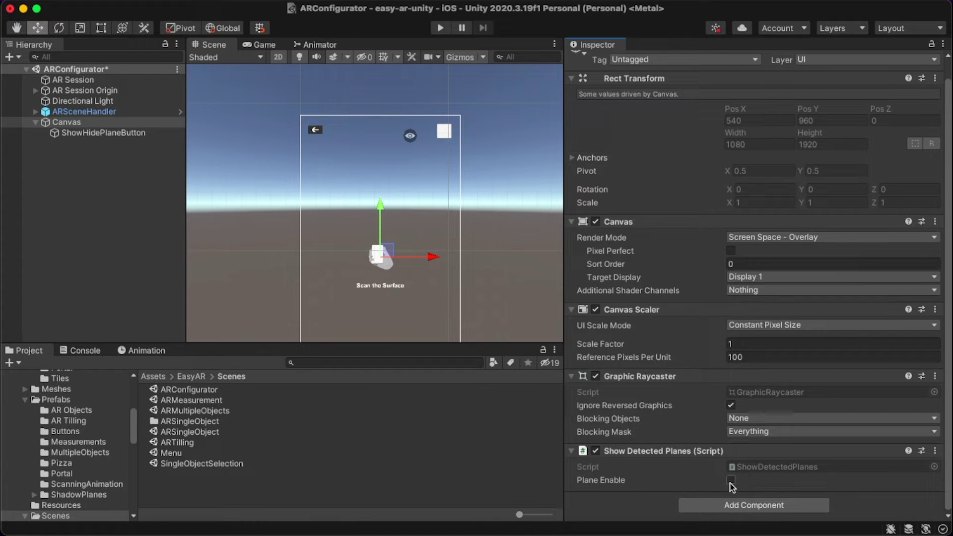
# Add an On Click entry targeting the Canvas with function ShowDetectedPlanes.ShowHidePlanes ()
pyautogui.click(137, 133)
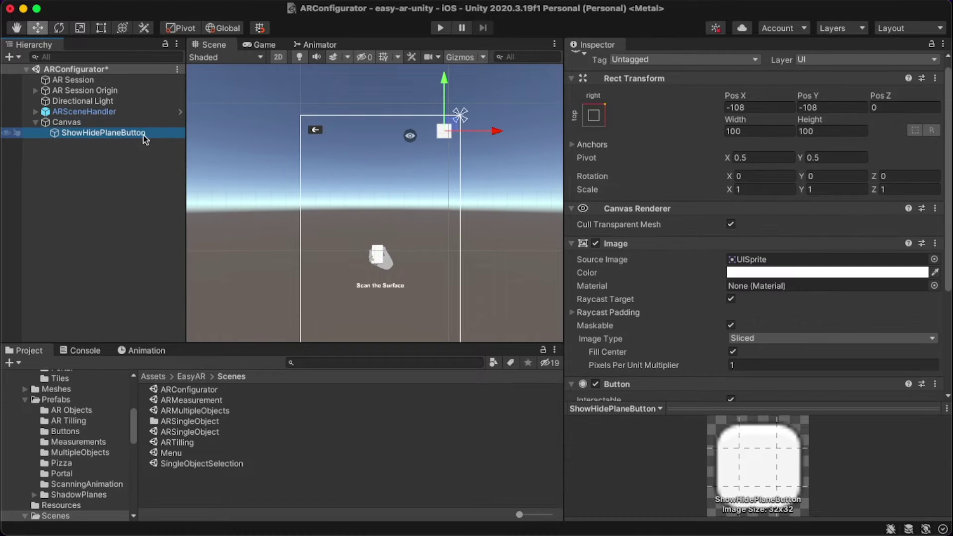
pyautogui.scroll(-10, 734, 363)
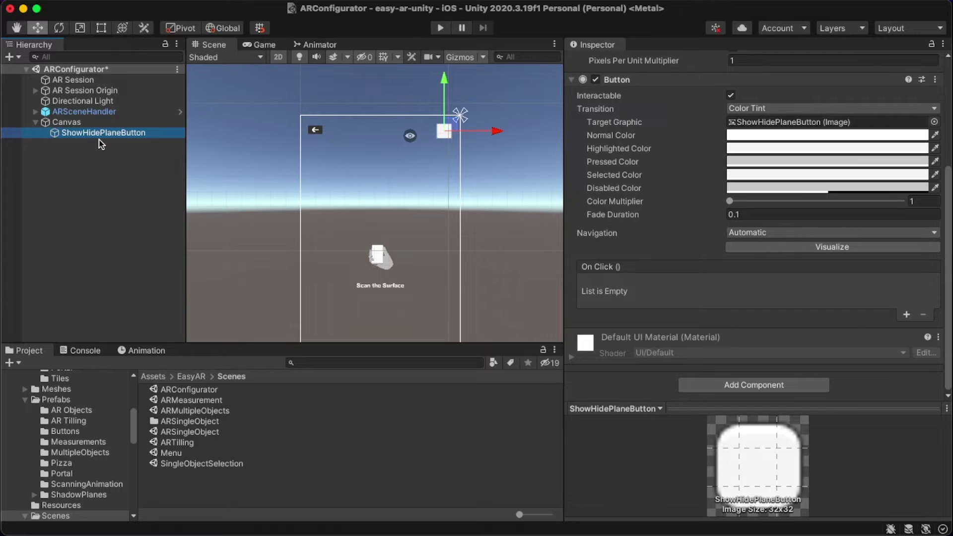
pyautogui.click(907, 315)
pyautogui.moveTo(99, 133); pyautogui.dragTo(617, 290)
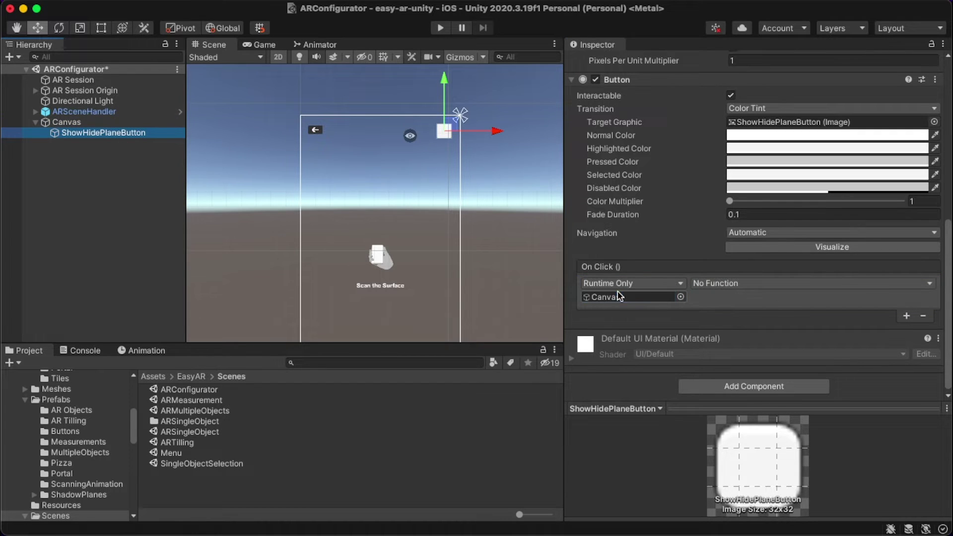
pyautogui.click(758, 283)
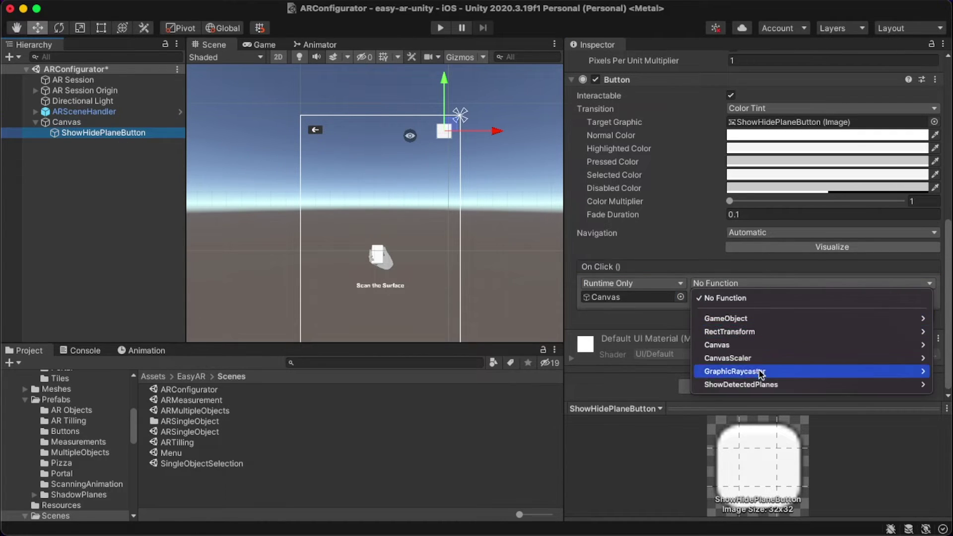
pyautogui.moveTo(763, 385)
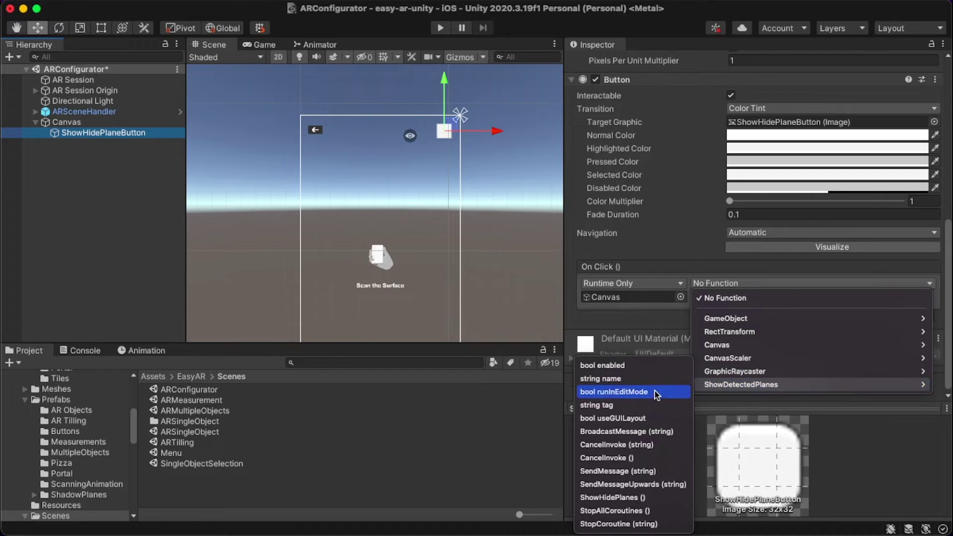
pyautogui.click(614, 496)
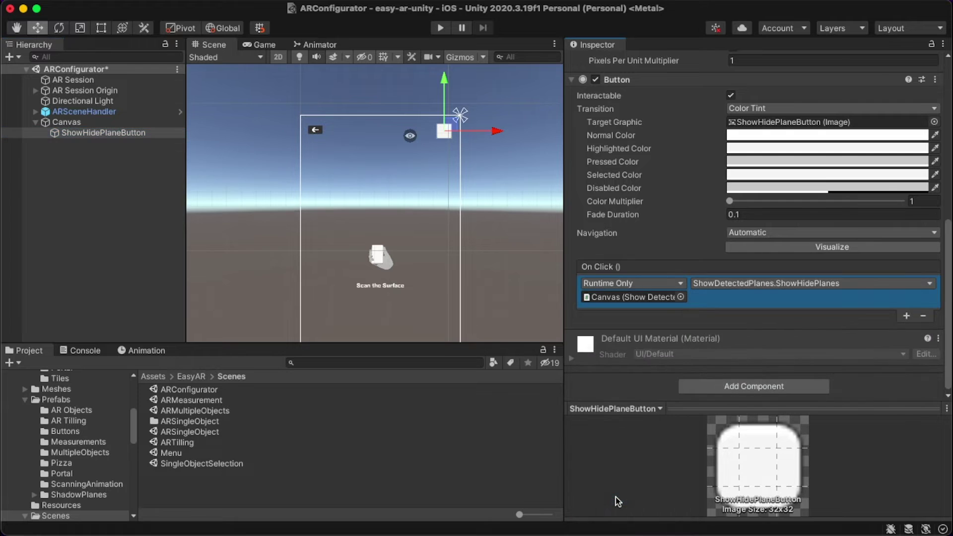
pyautogui.click(99, 132)
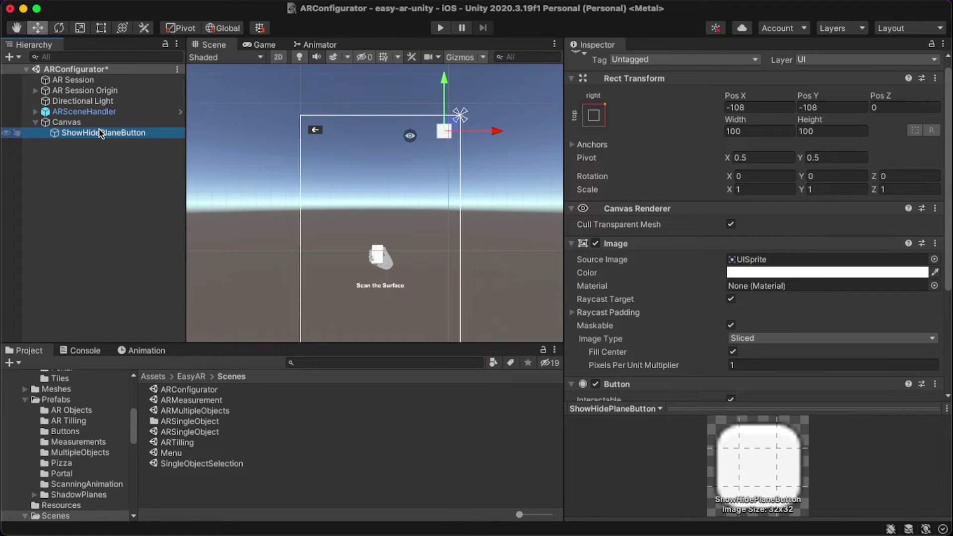
# Search sprites for 'gri' and set ShowHidePlaneButton's Source Image to Grid
pyautogui.click(934, 260)
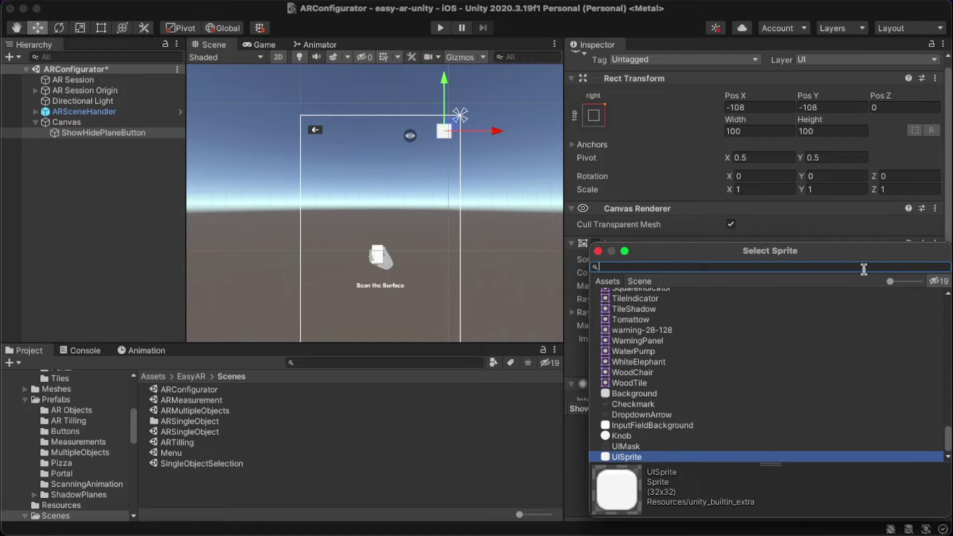
pyautogui.write('gri')
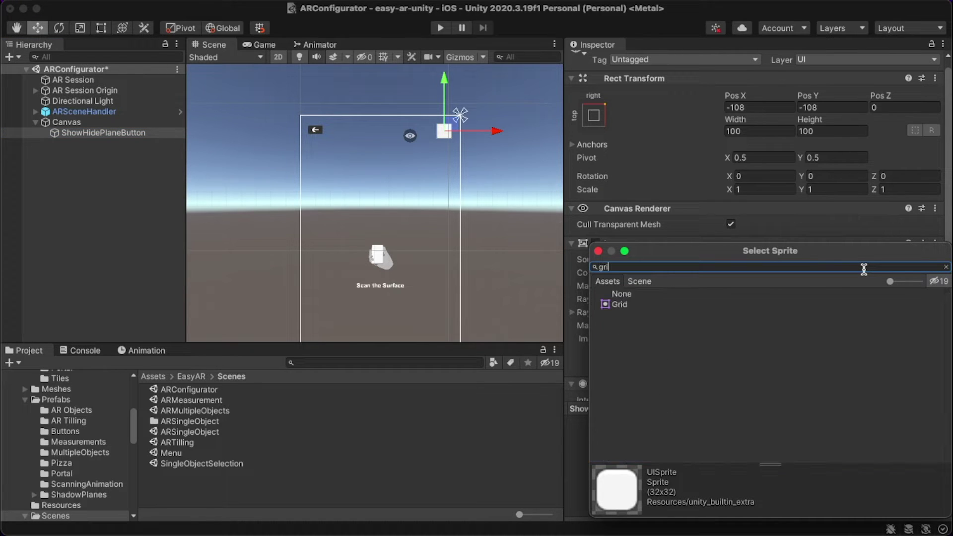
pyautogui.click(617, 305)
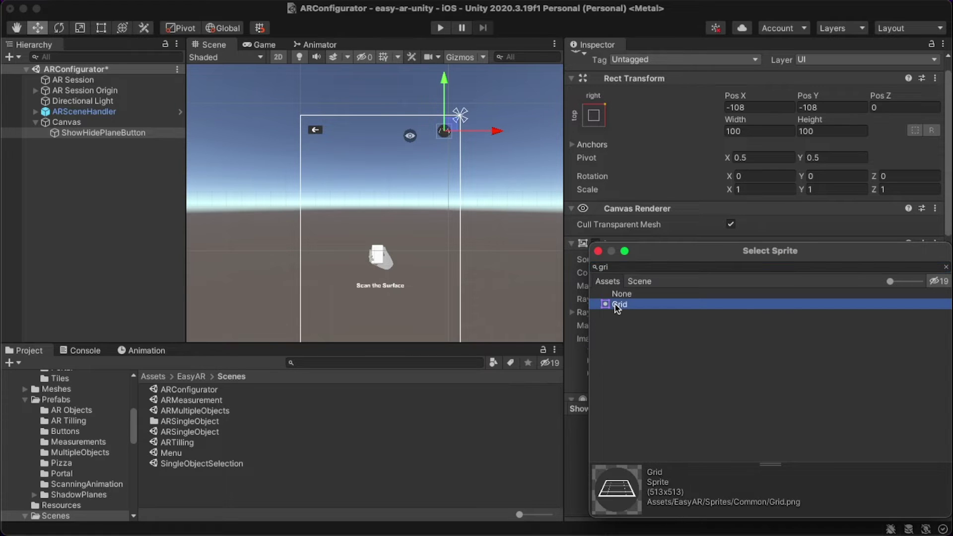
pyautogui.click(598, 251)
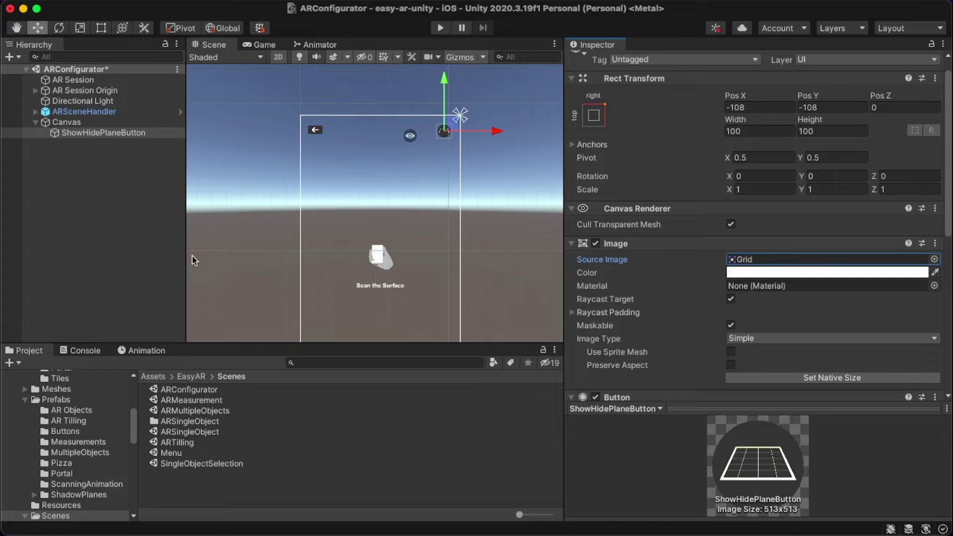
pyautogui.click(86, 132)
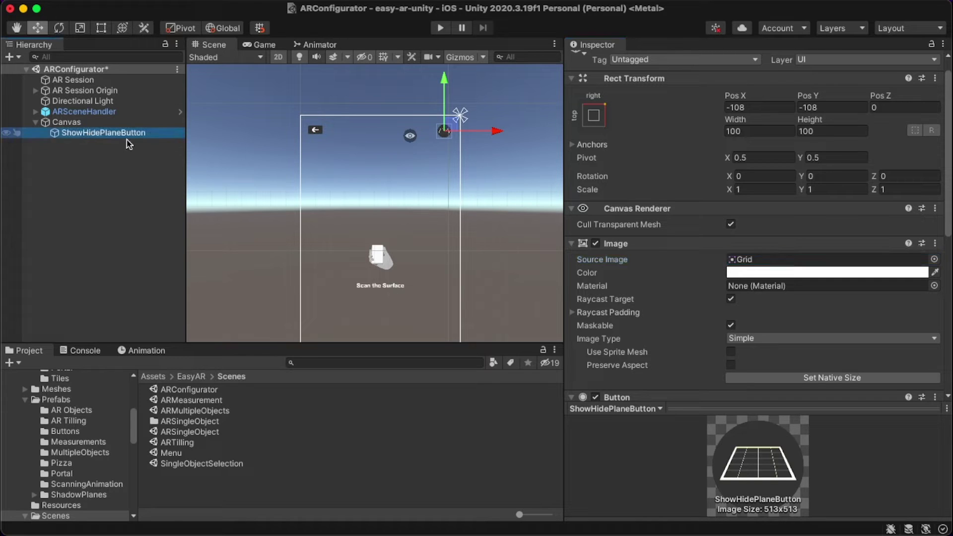
# Duplicate ShowHidePlaneButton as AROcclusionQualityControl and set its Pos Y to -238
pyautogui.press('super+d')
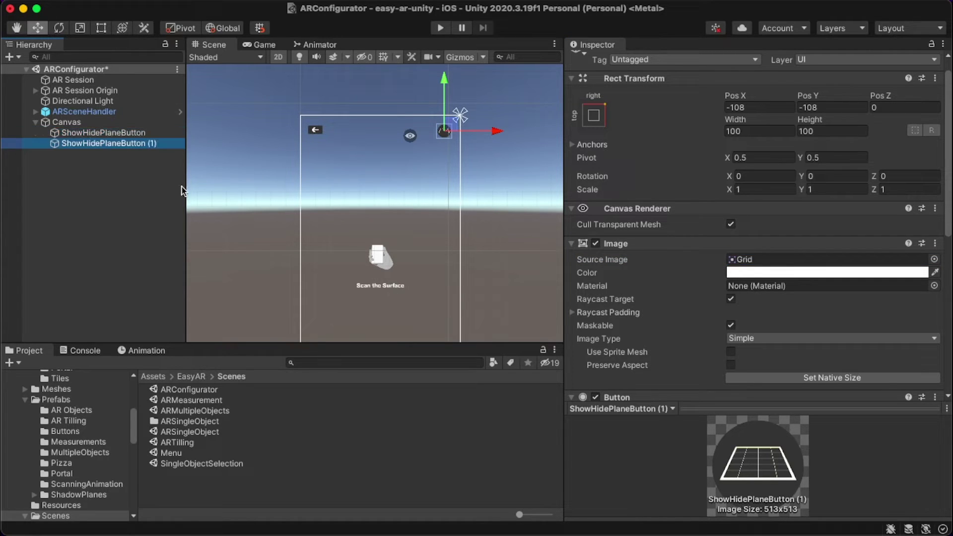
pyautogui.click(727, 63)
pyautogui.write('AROc')
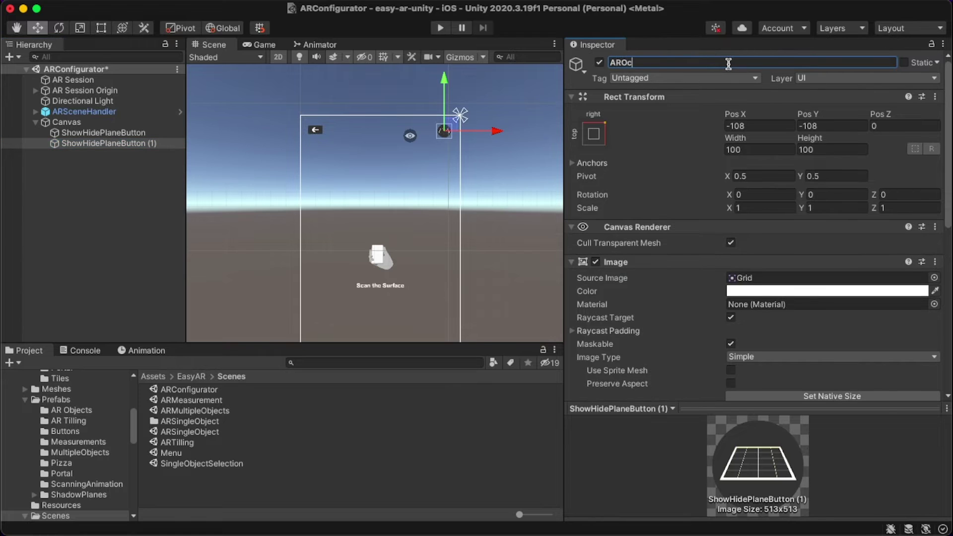
pyautogui.write('clusionQualityControl')
pyautogui.press('Return')
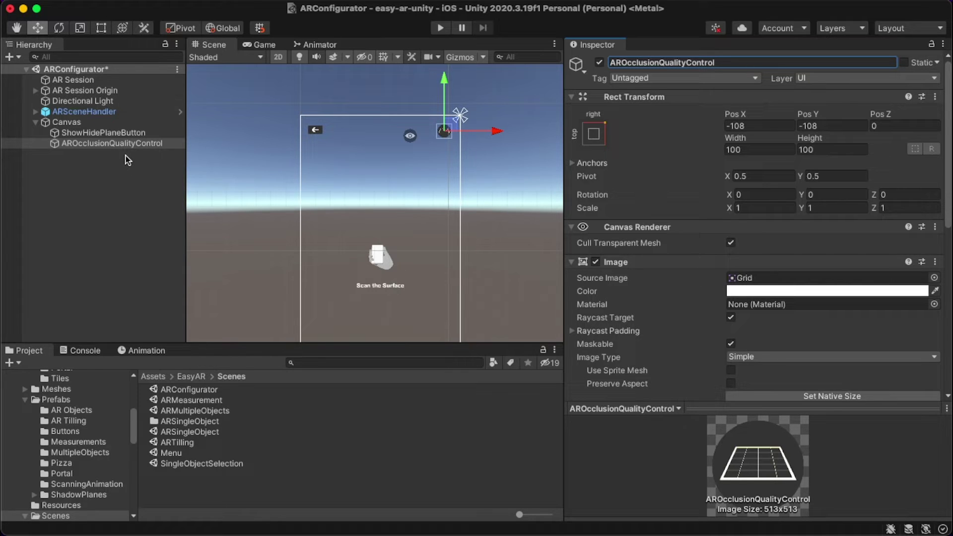
pyautogui.click(820, 127)
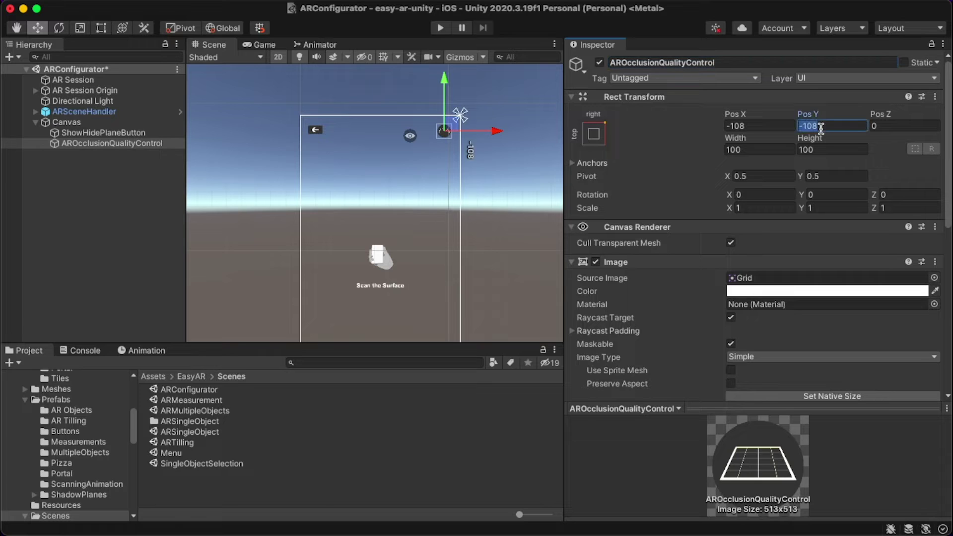
pyautogui.write('-238')
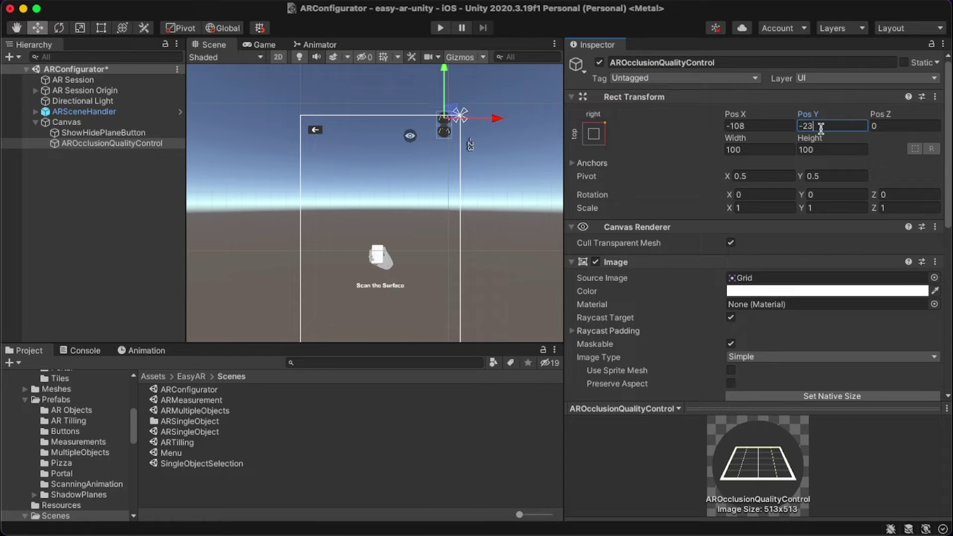
pyautogui.click(933, 278)
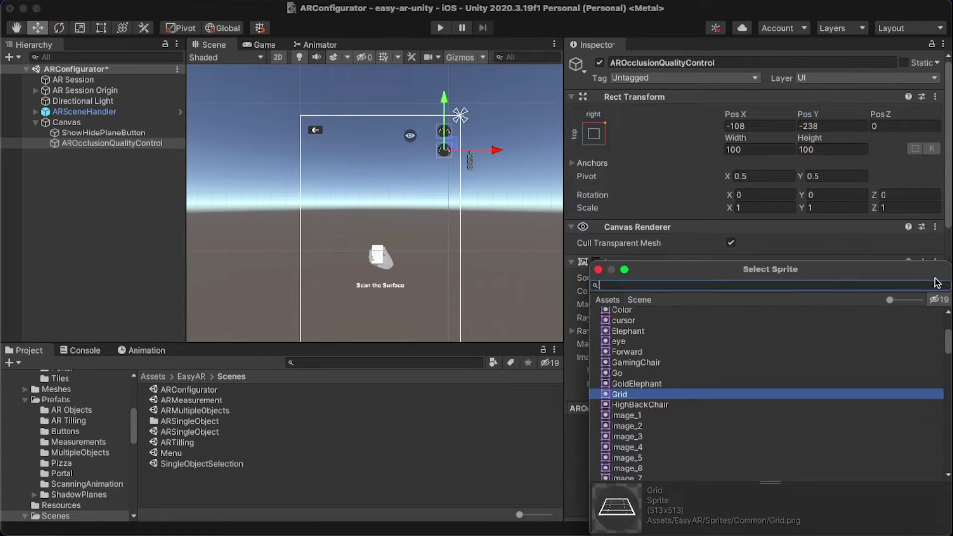
# Set AROcclusionQualityControl's Source Image to the eye sprite
pyautogui.write('eye')
pyautogui.click(681, 323)
pyautogui.click(598, 270)
# Remove the inherited ShowHidePlanes On Click entry and add a new empty one
pyautogui.scroll(-10, 598, 269)
pyautogui.click(703, 303)
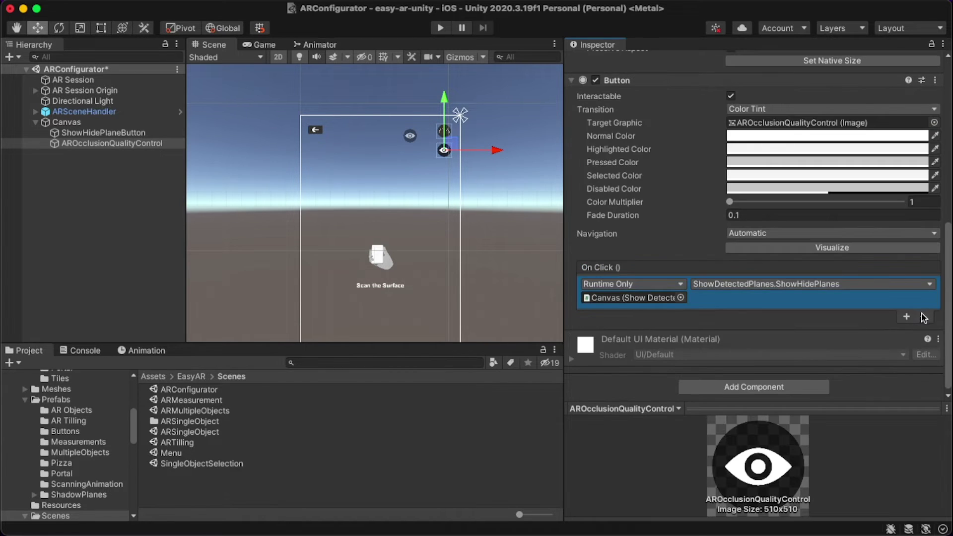
pyautogui.click(923, 316)
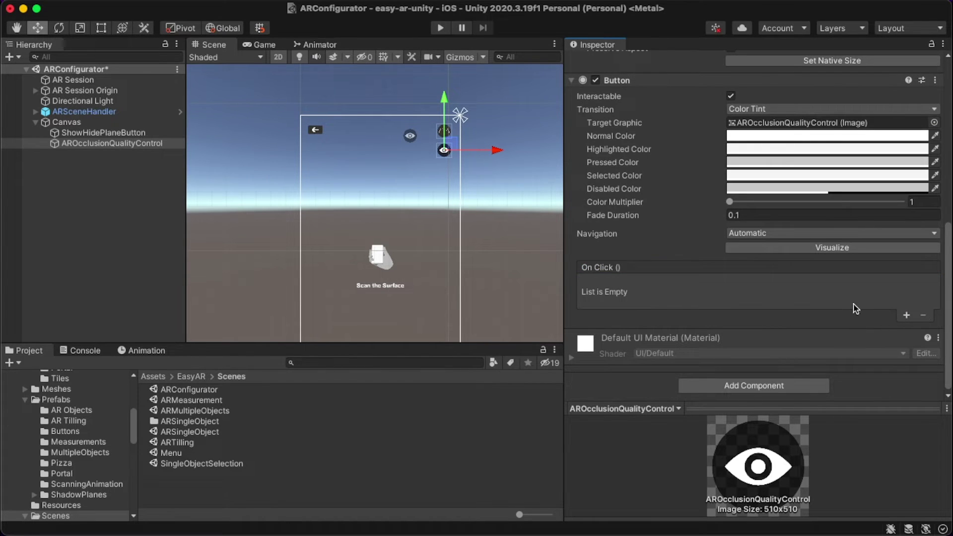
pyautogui.click(906, 316)
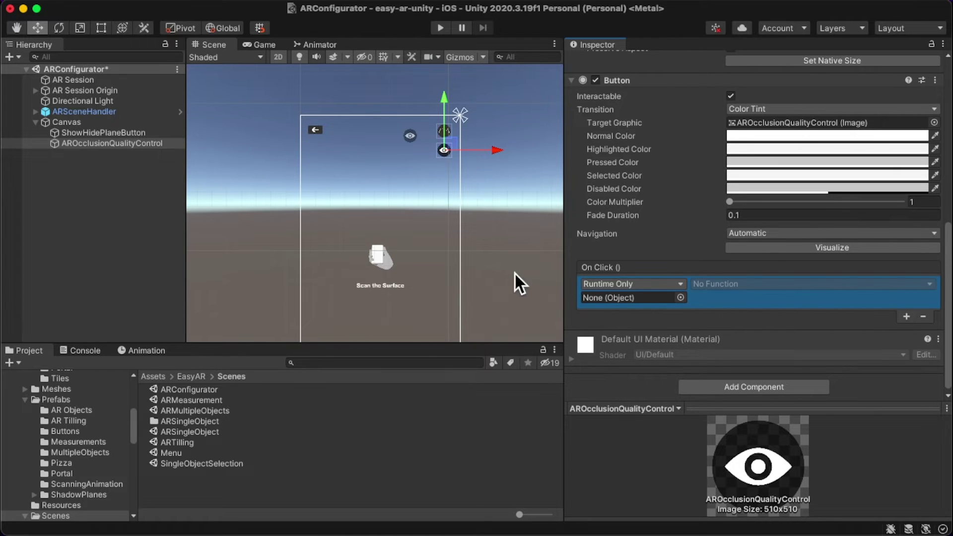
pyautogui.click(35, 91)
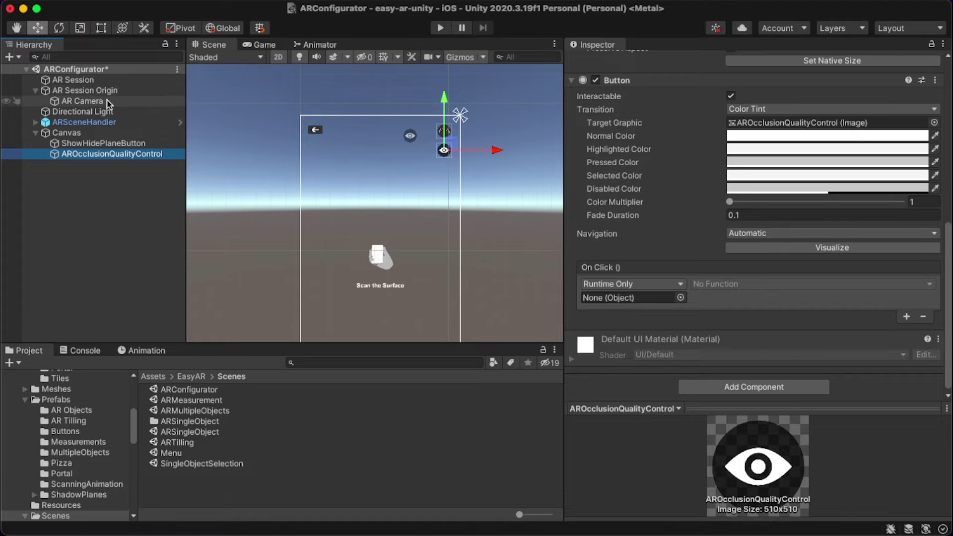
# Point the new On Click entry at AR Camera calling AROcclusionQualityController.ShowQualityPanel
pyautogui.click(81, 101)
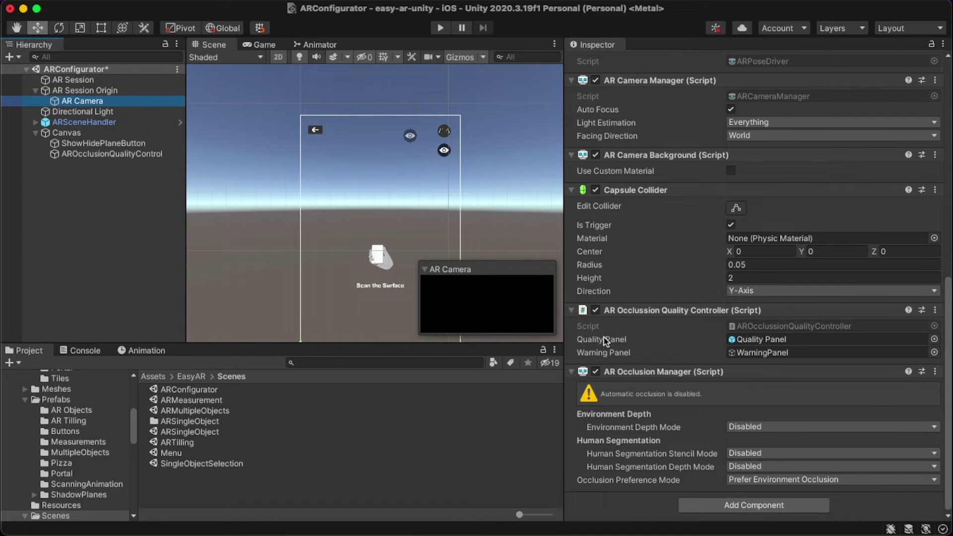
pyautogui.click(111, 155)
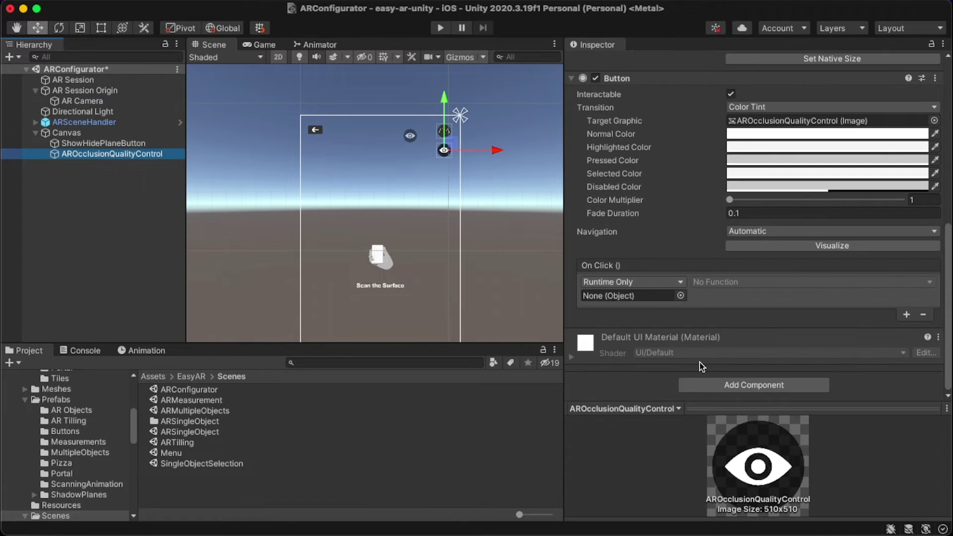
pyautogui.moveTo(81, 101); pyautogui.dragTo(412, 243)
pyautogui.moveTo(582, 321); pyautogui.dragTo(635, 300)
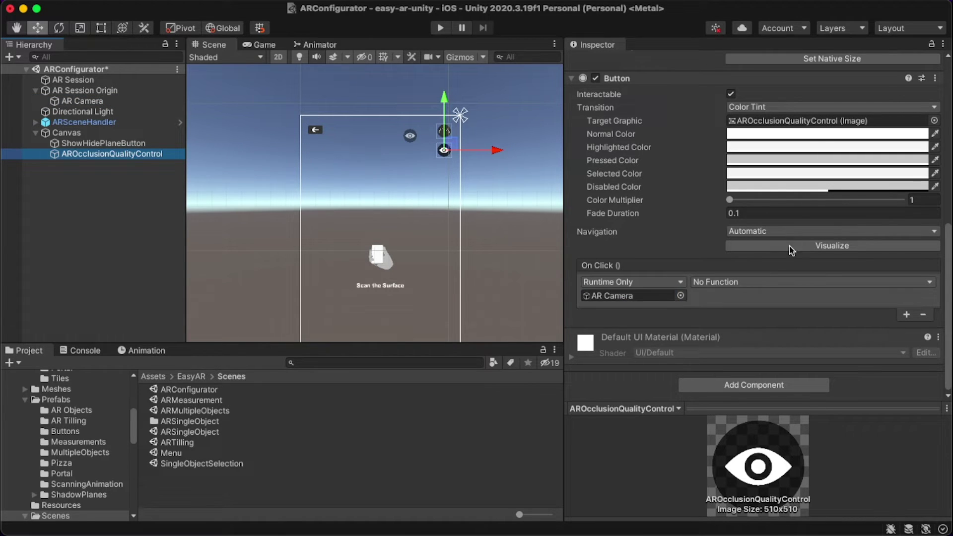
pyautogui.click(822, 282)
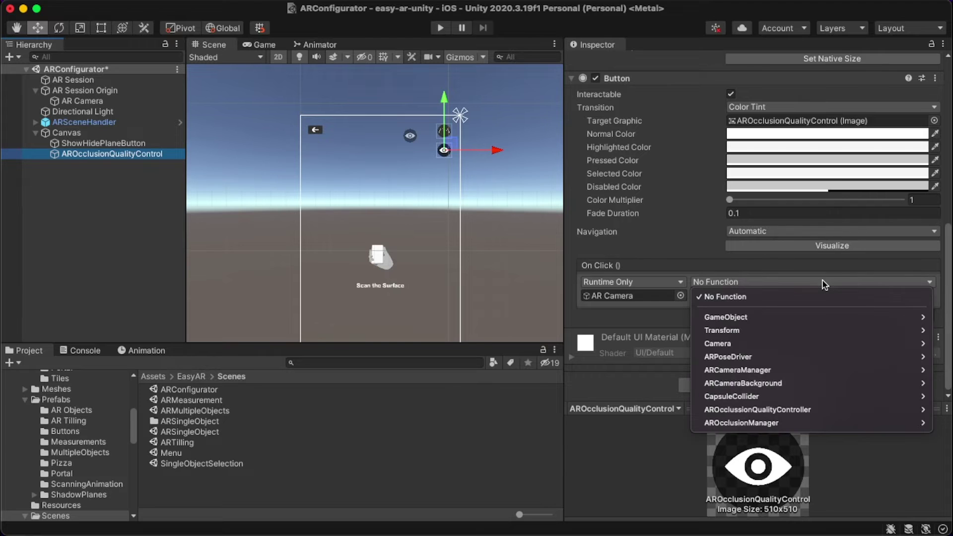
pyautogui.moveTo(764, 414)
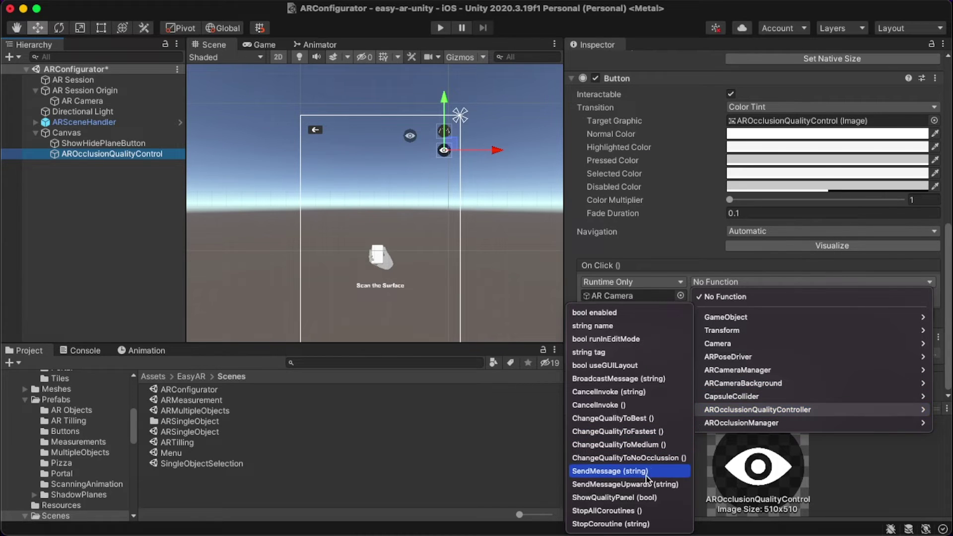
pyautogui.click(646, 499)
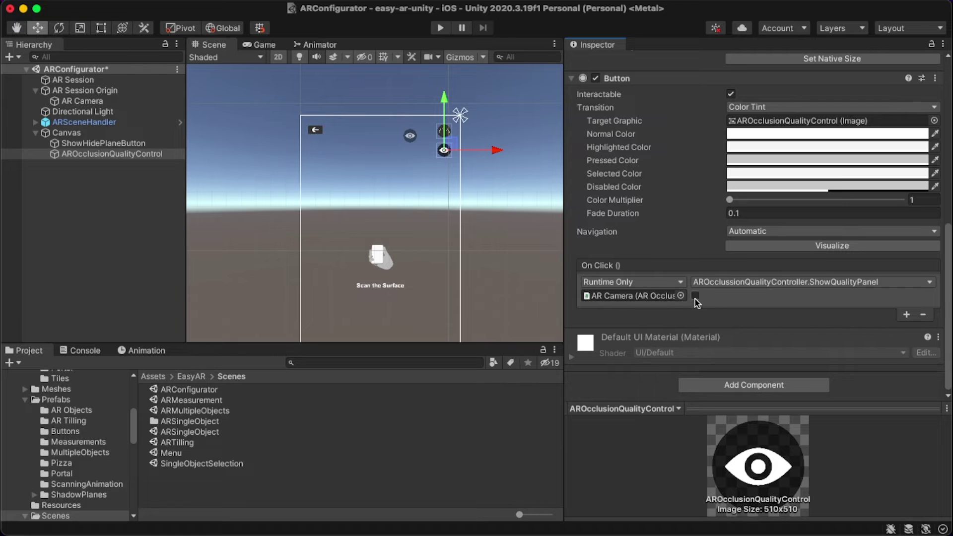
pyautogui.click(104, 132)
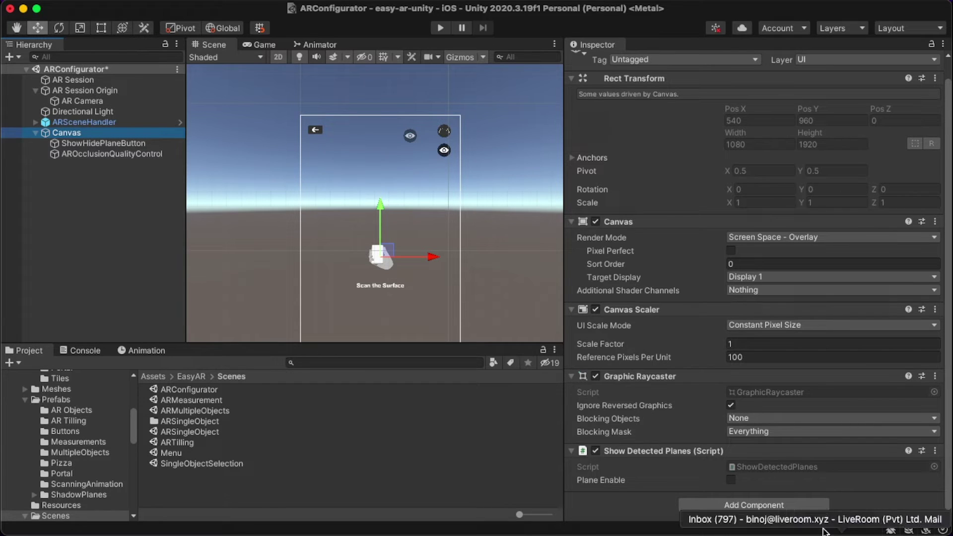
# Search 'conf' in Add Component and attach the Configurator Controller script to the Canvas
pyautogui.click(797, 505)
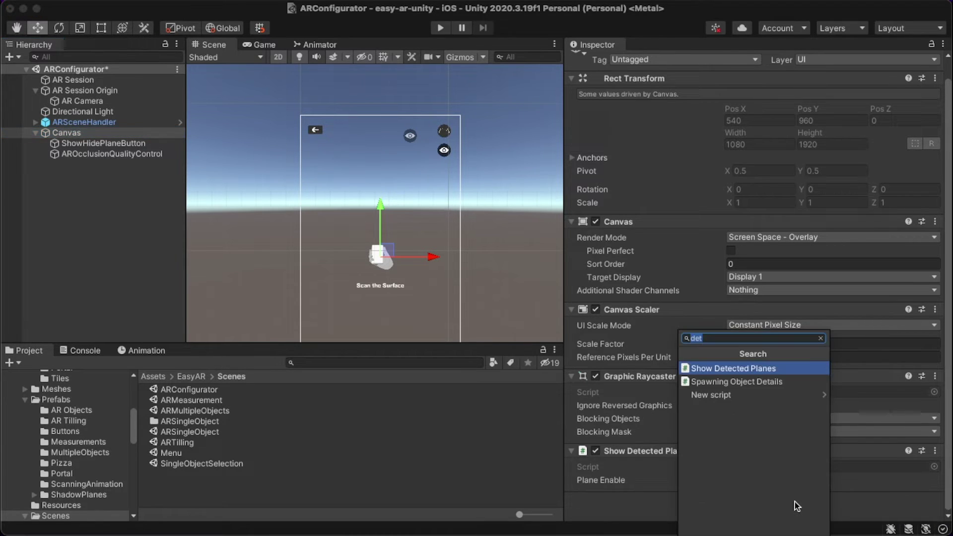
pyautogui.write('co')
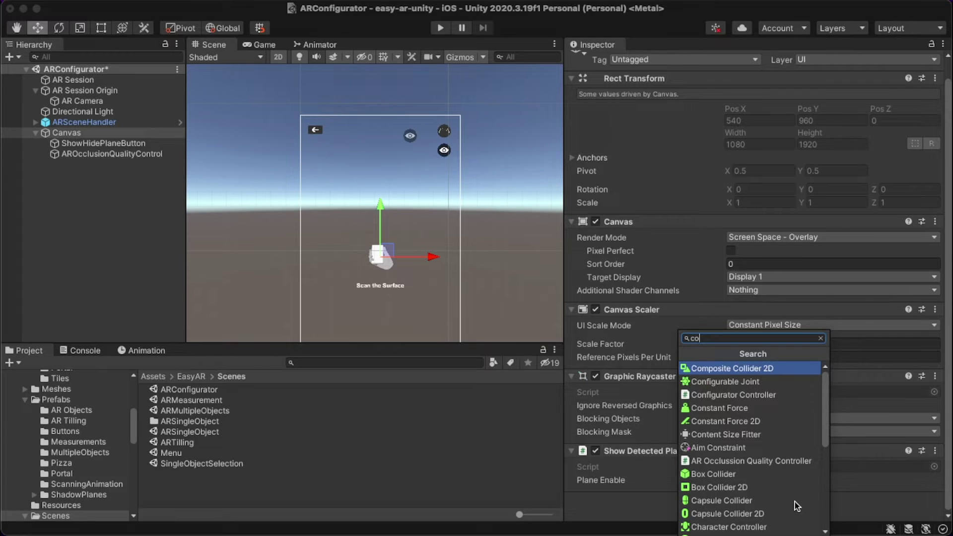
pyautogui.write('nf')
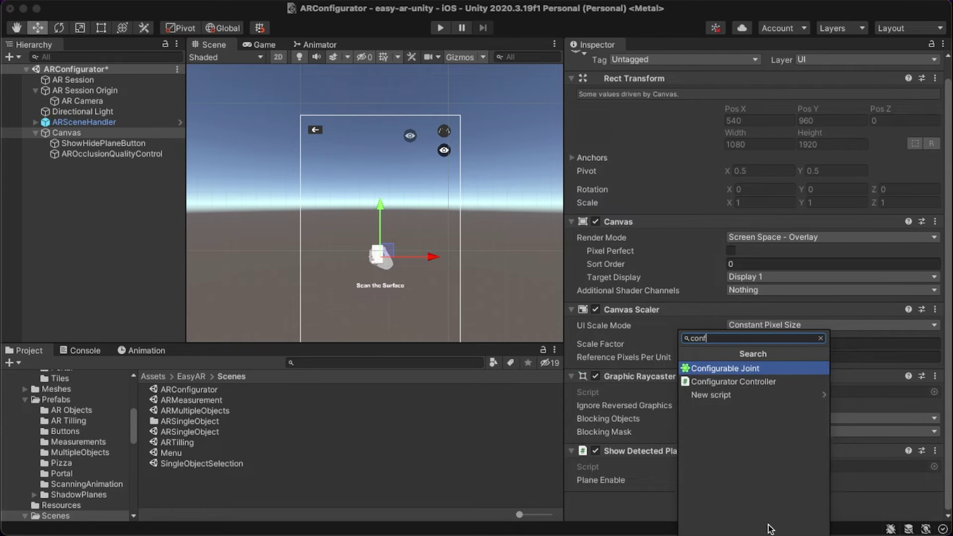
pyautogui.click(744, 380)
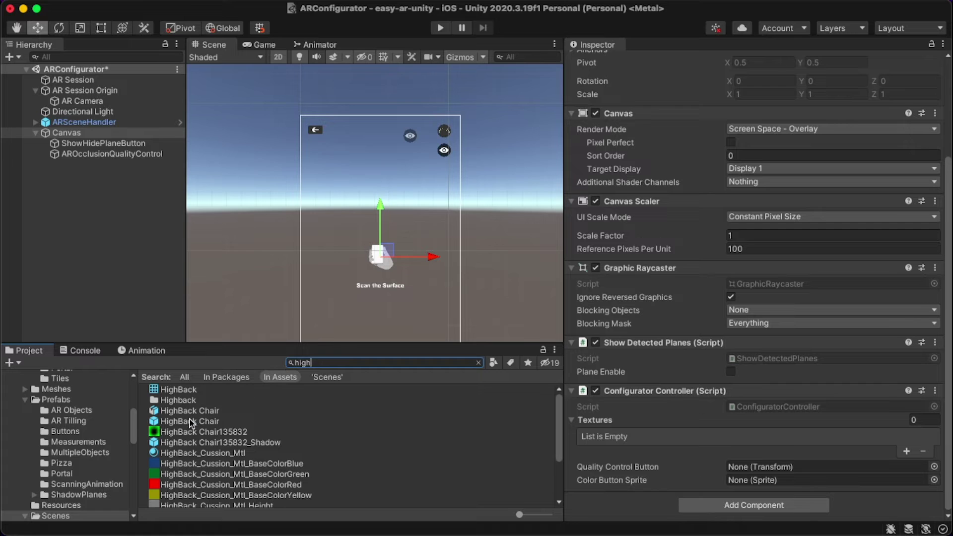
pyautogui.click(420, 420)
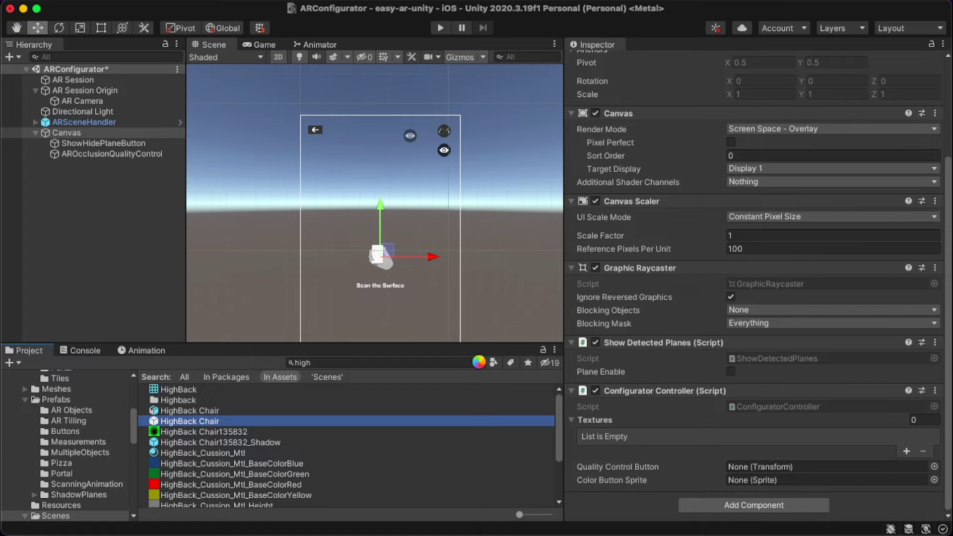
pyautogui.click(478, 362)
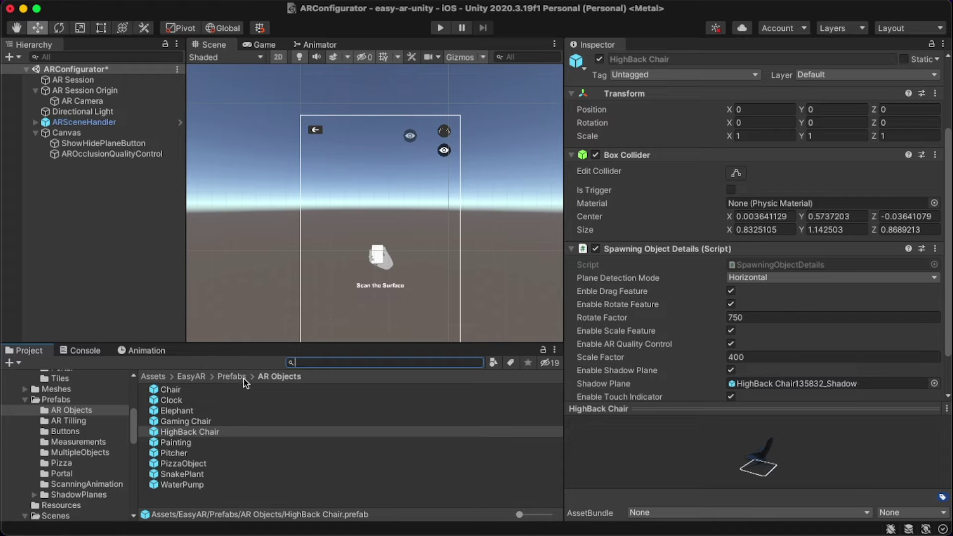
pyautogui.click(217, 430)
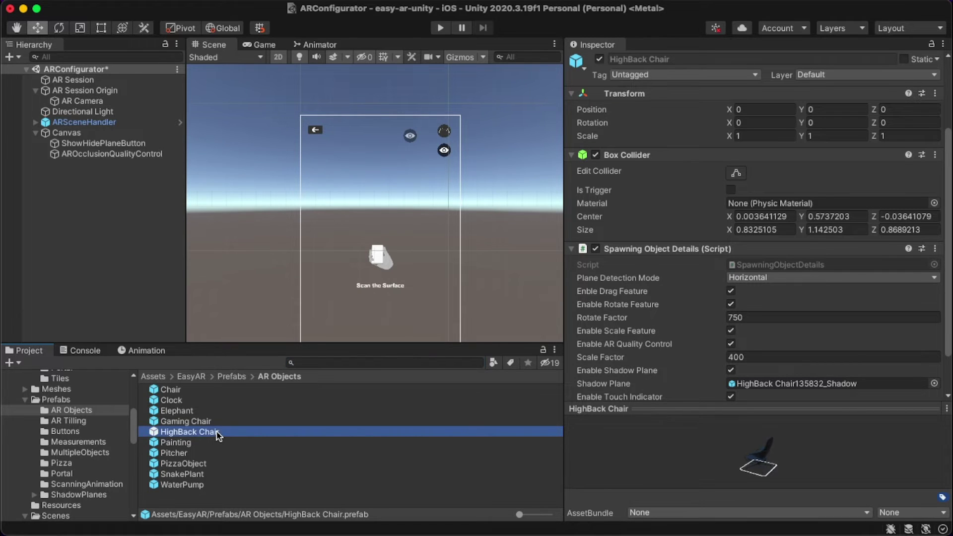
pyautogui.doubleClick(217, 430)
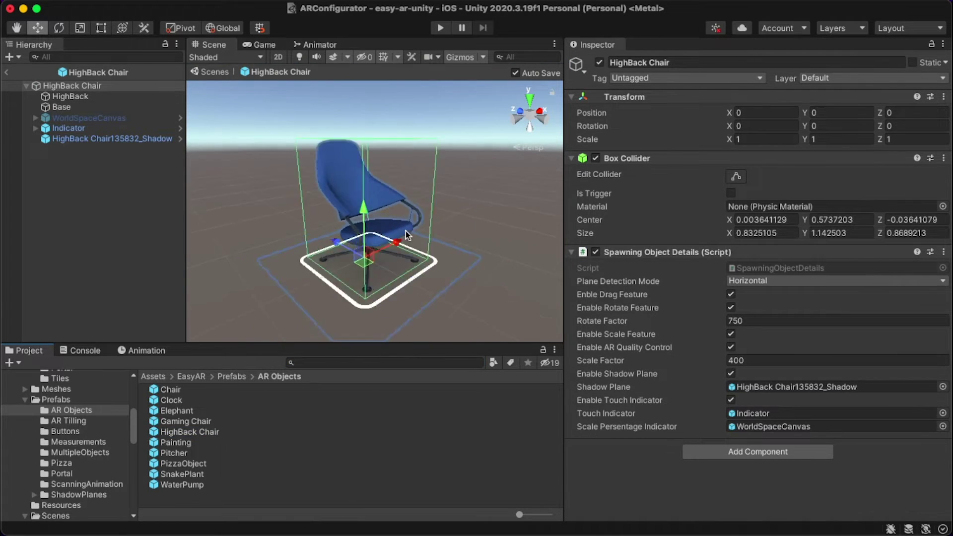
pyautogui.keyDown('alt'); pyautogui.moveTo(424, 248); pyautogui.dragTo(503, 292); pyautogui.keyUp('alt')
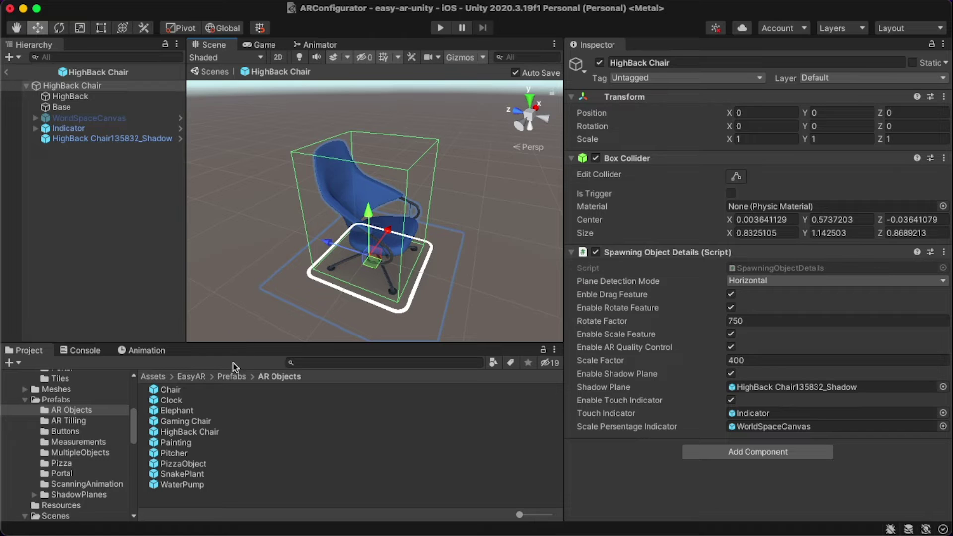
pyautogui.click(30, 86)
pyautogui.press('f')
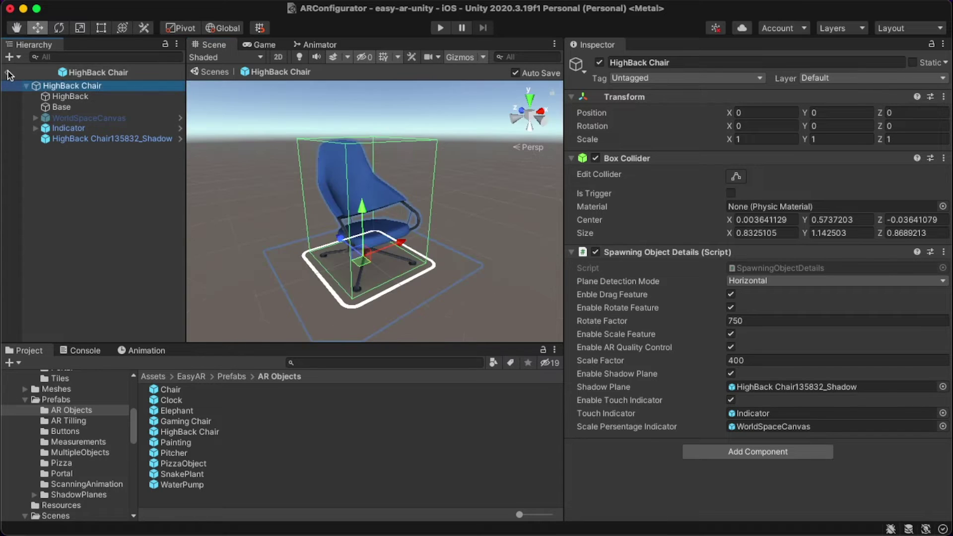
pyautogui.click(9, 74)
pyautogui.click(135, 135)
# Assign AROcclusionQualityControl as the Configurator Controller's Quality Control Button
pyautogui.press('t')
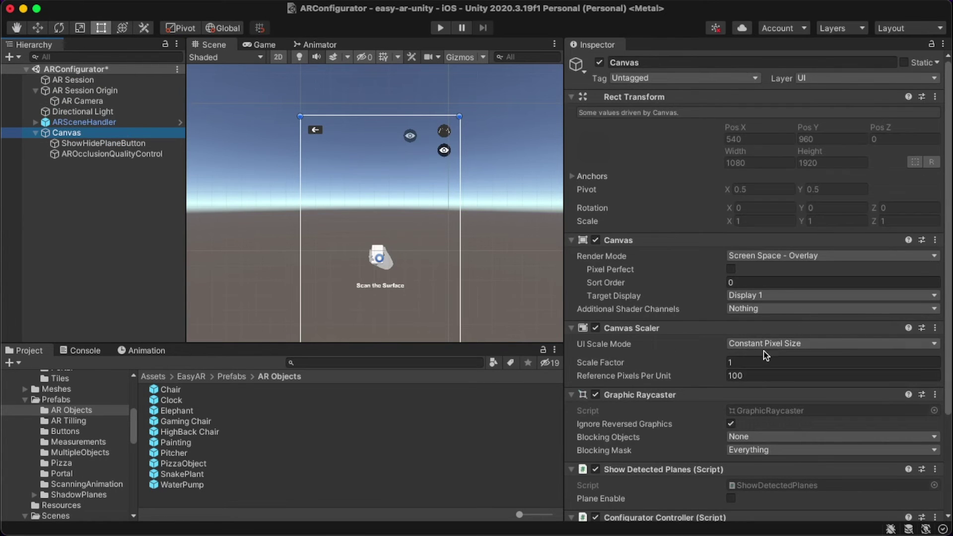
pyautogui.scroll(-5, 765, 355)
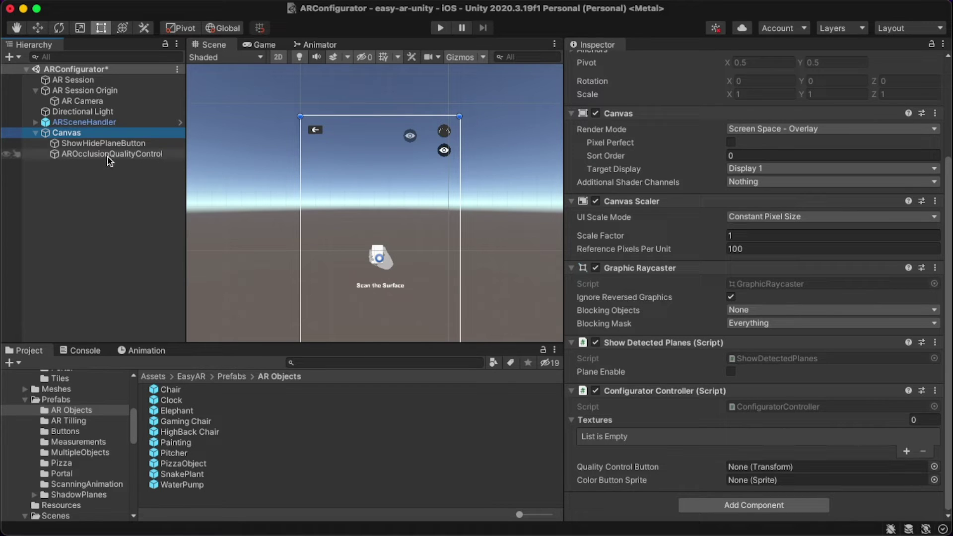
pyautogui.moveTo(107, 159); pyautogui.dragTo(742, 470)
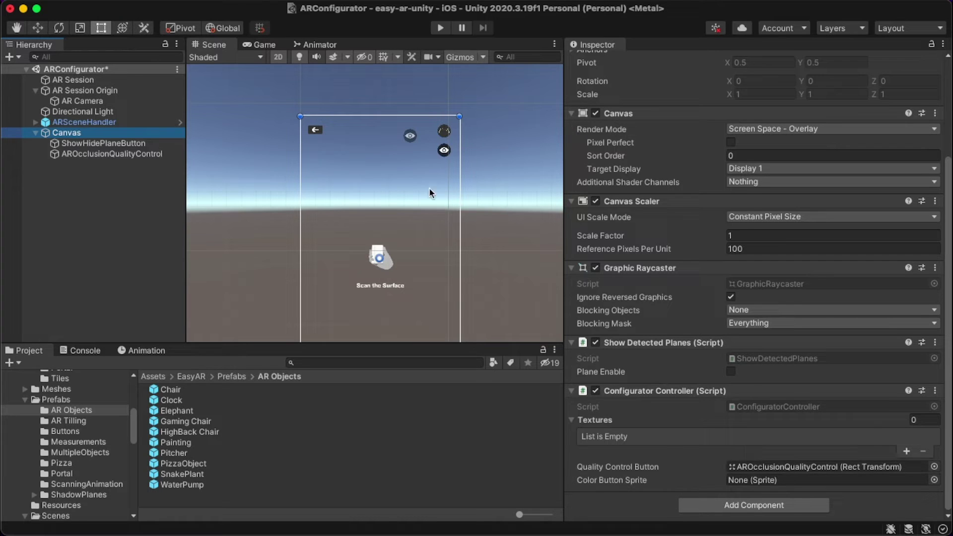
# Find the Color sprite in the project assets and assign it as the Color Button Sprite
pyautogui.click(399, 363)
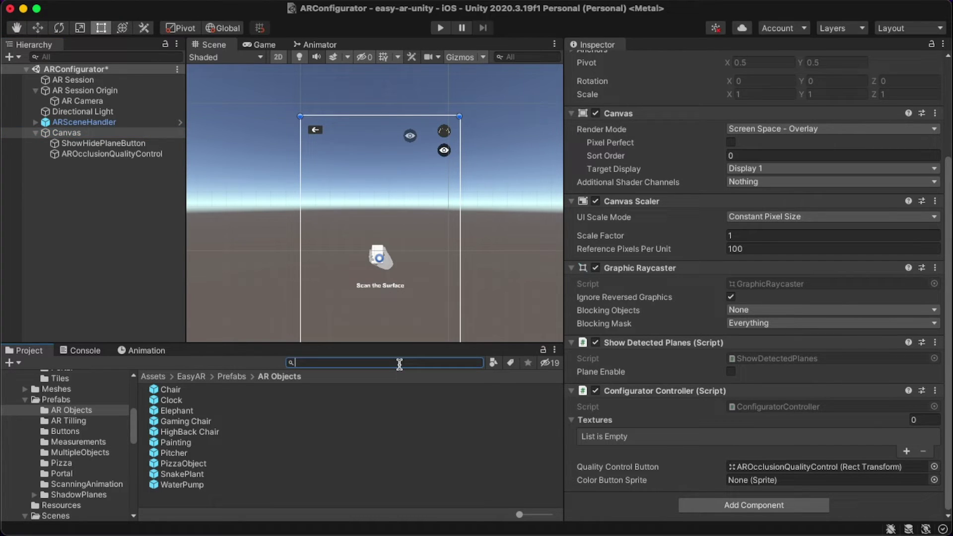
pyautogui.write('color')
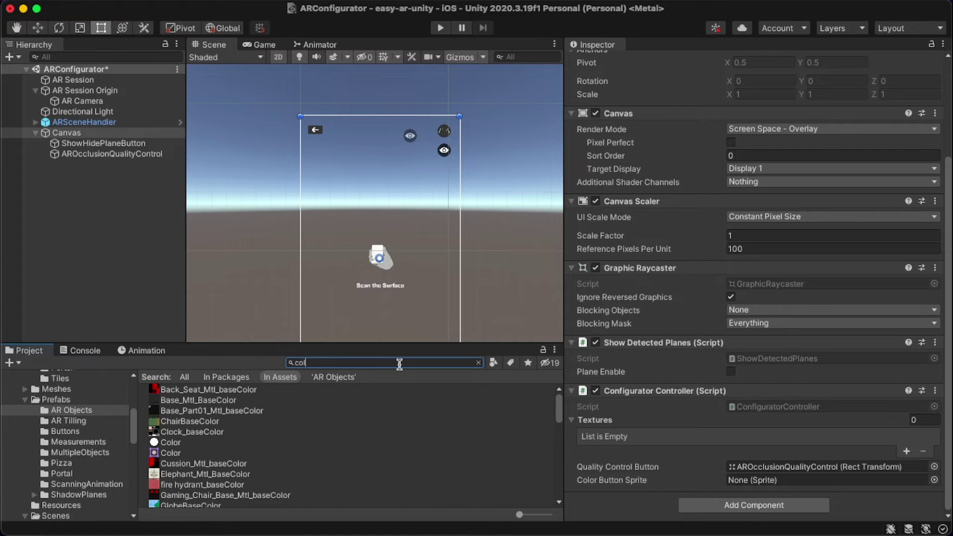
pyautogui.click(201, 454)
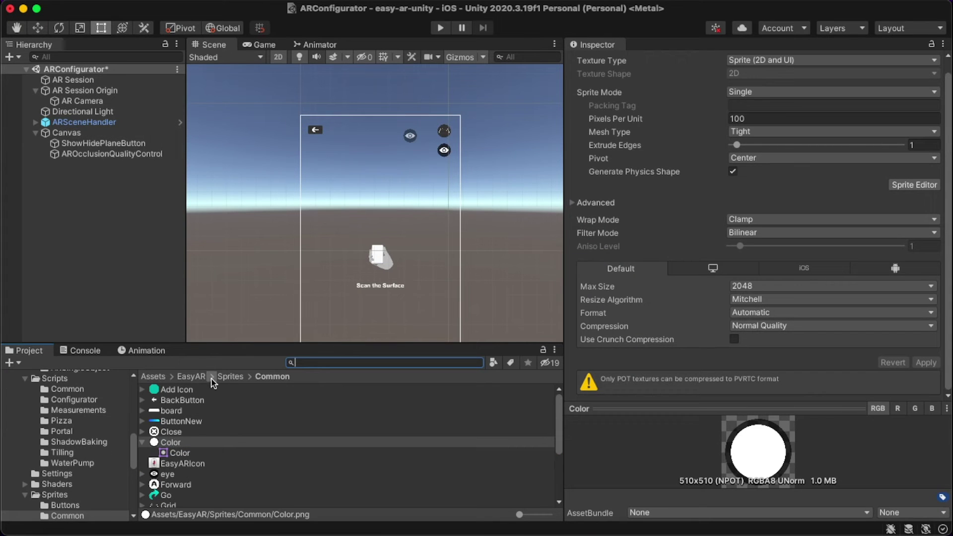
pyautogui.click(143, 133)
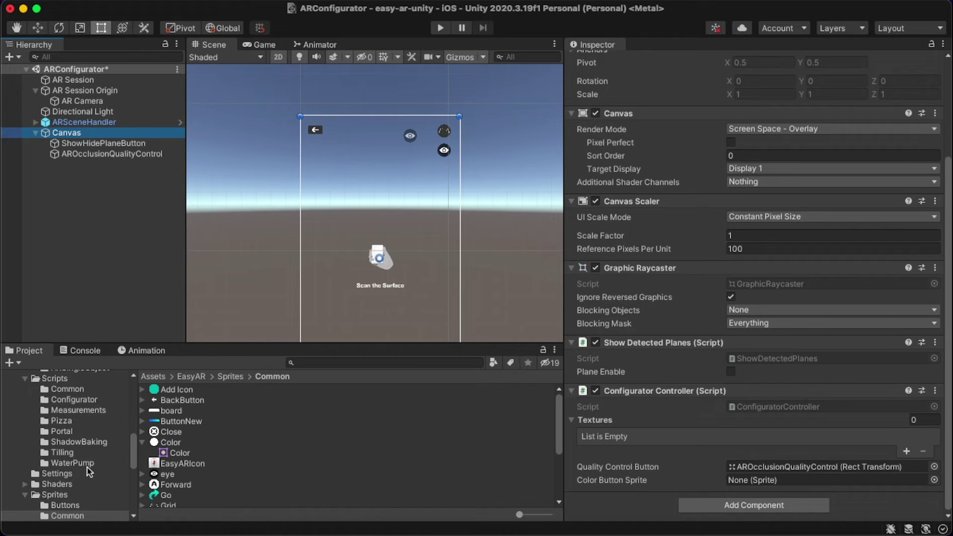
pyautogui.moveTo(174, 442); pyautogui.dragTo(748, 480)
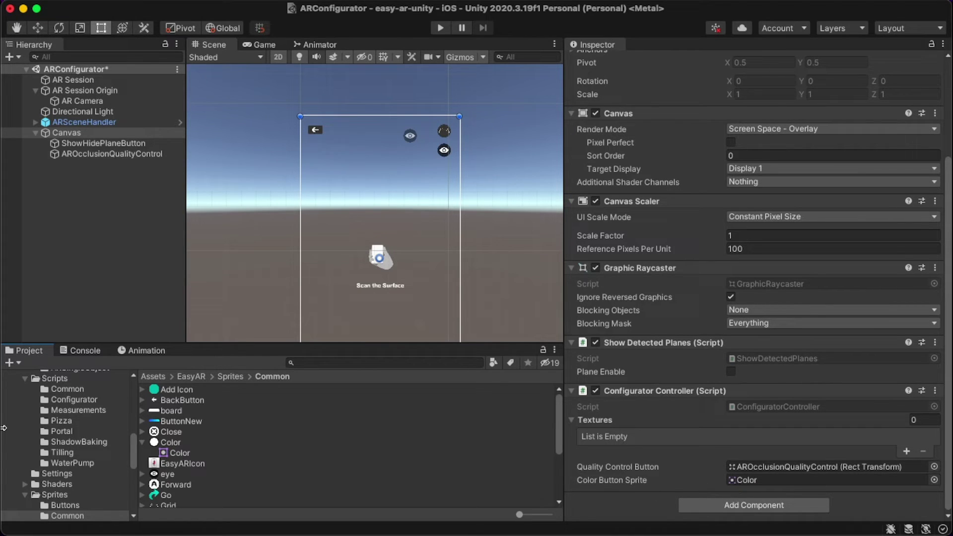
pyautogui.moveTo(167, 448); pyautogui.dragTo(870, 438)
# Set the Configurator Controller's Textures list size to 4
pyautogui.write('4')
pyautogui.press('Return')
pyautogui.click(191, 376)
# Browse to Assets/EasyAR/Textures/Highback and select the blue cushion base-colour texture
pyautogui.doubleClick(178, 489)
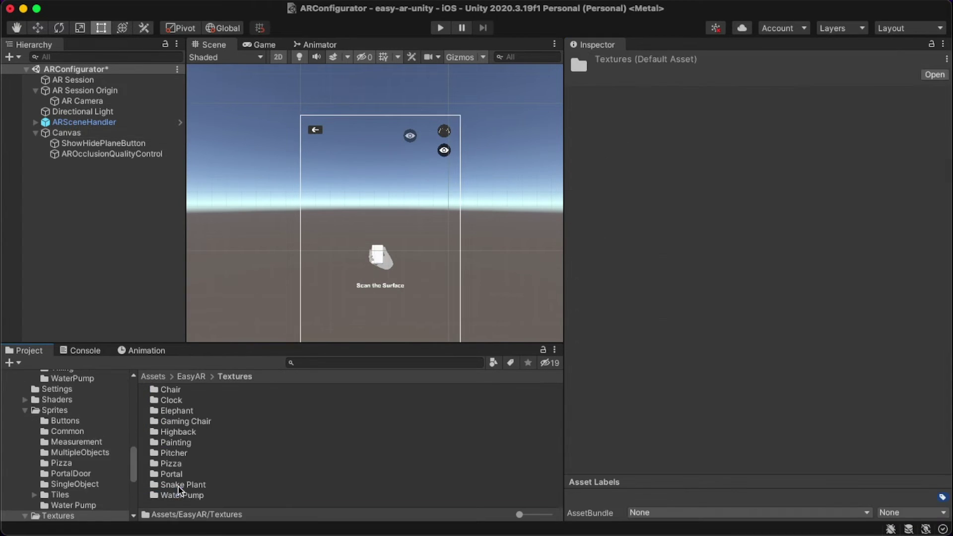
pyautogui.doubleClick(183, 429)
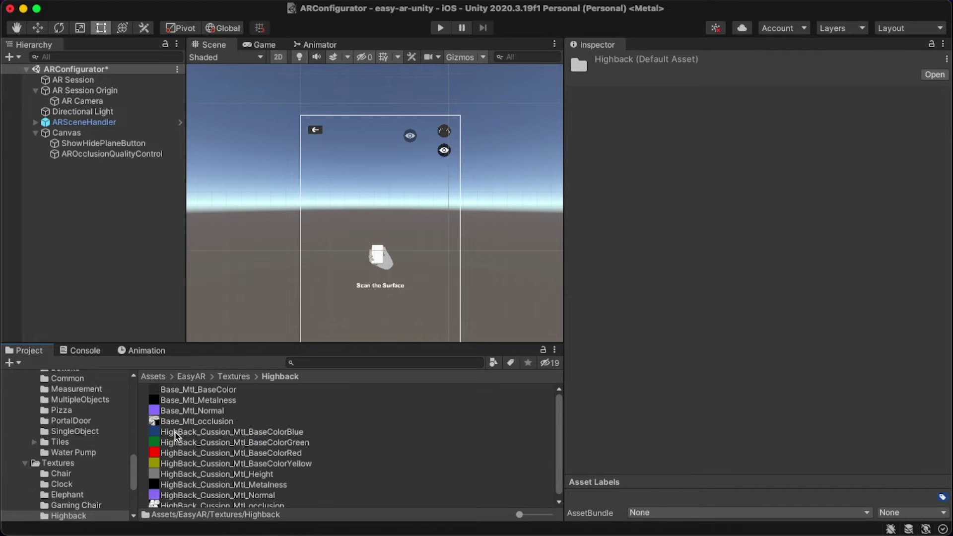
pyautogui.click(265, 431)
pyautogui.press('Down')
pyautogui.press('Down')
pyautogui.press('Down')
pyautogui.click(284, 431)
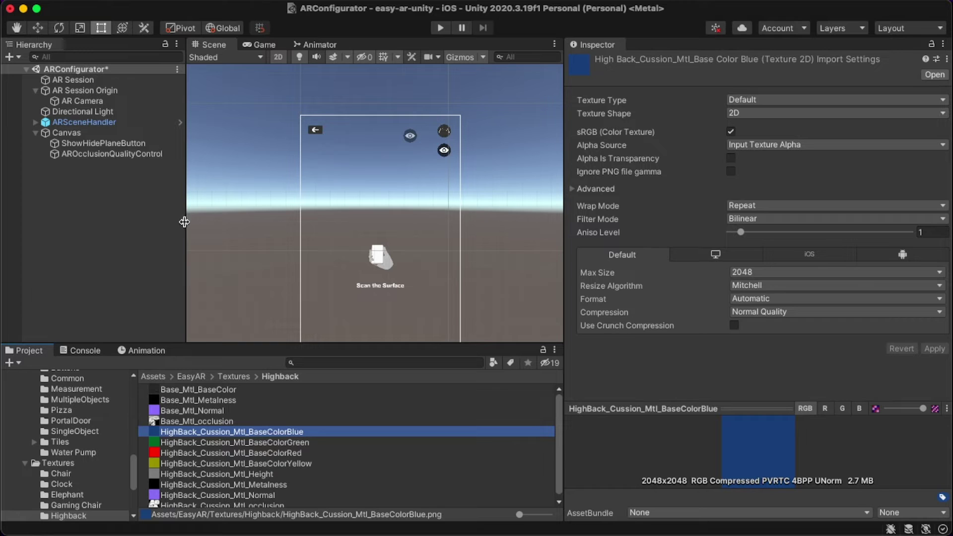
# Drag the blue, red and yellow cushion textures into Elements 0, 2 and 3
pyautogui.click(120, 133)
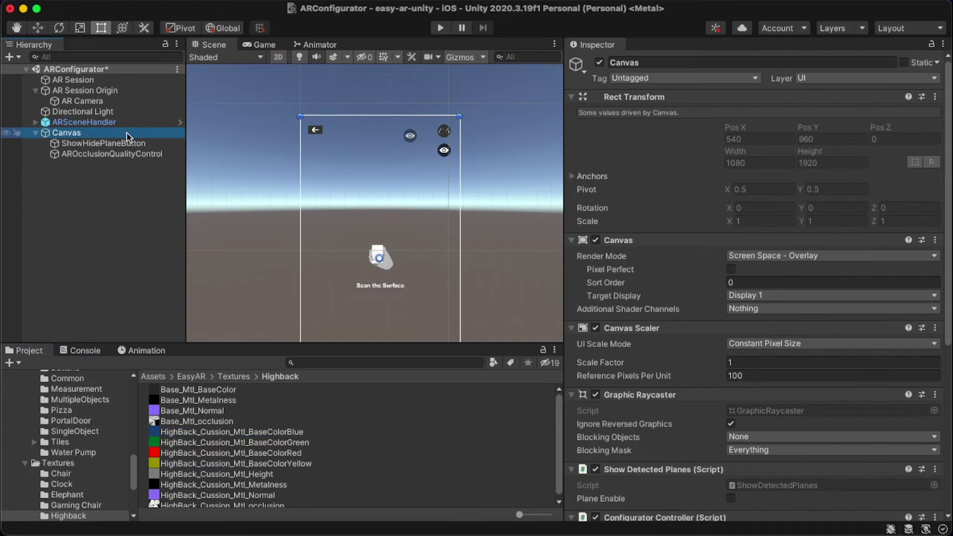
pyautogui.scroll(-8, 820, 451)
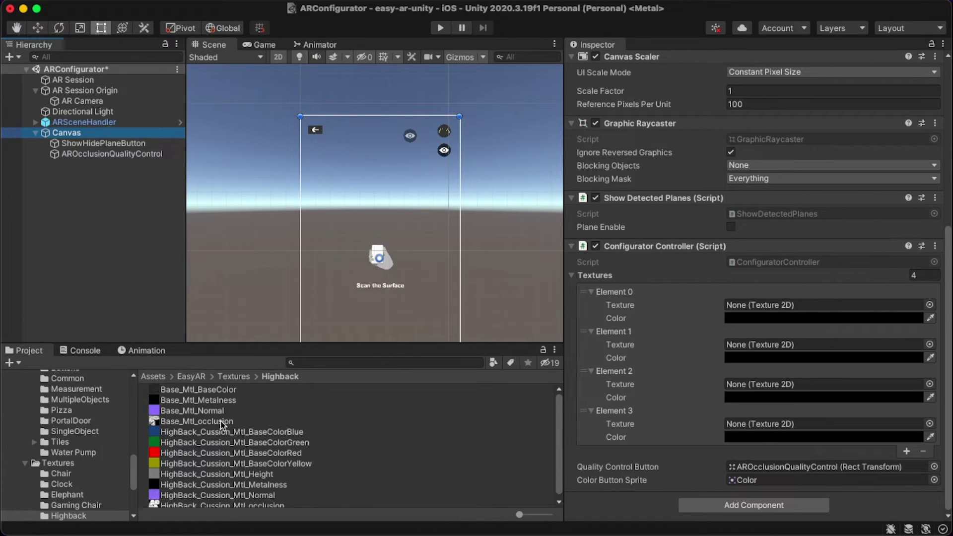
pyautogui.moveTo(223, 432); pyautogui.dragTo(746, 348)
pyautogui.moveTo(223, 452); pyautogui.dragTo(769, 388)
pyautogui.moveTo(231, 463); pyautogui.dragTo(749, 425)
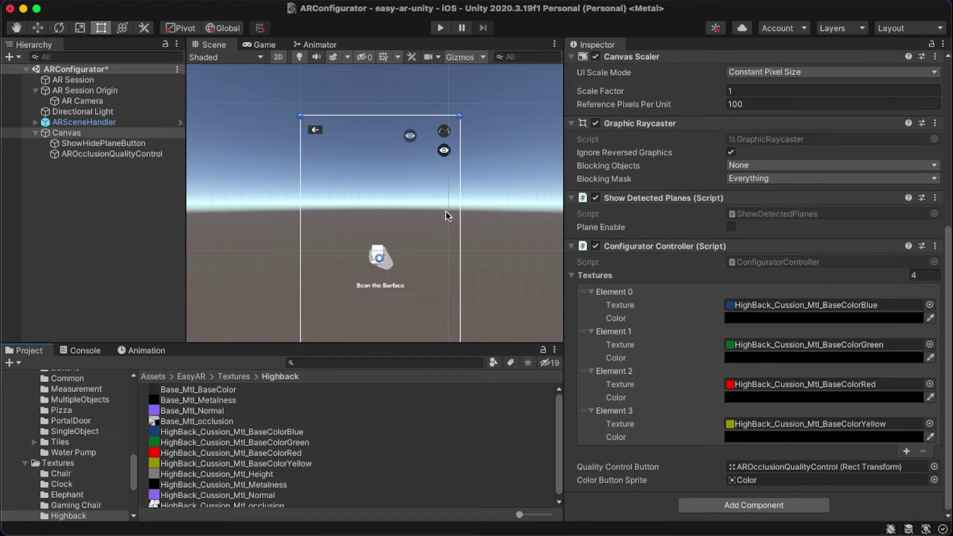
# Eyedrop Element 0's colour from the blue cushion texture thumbnail
pyautogui.click(754, 317)
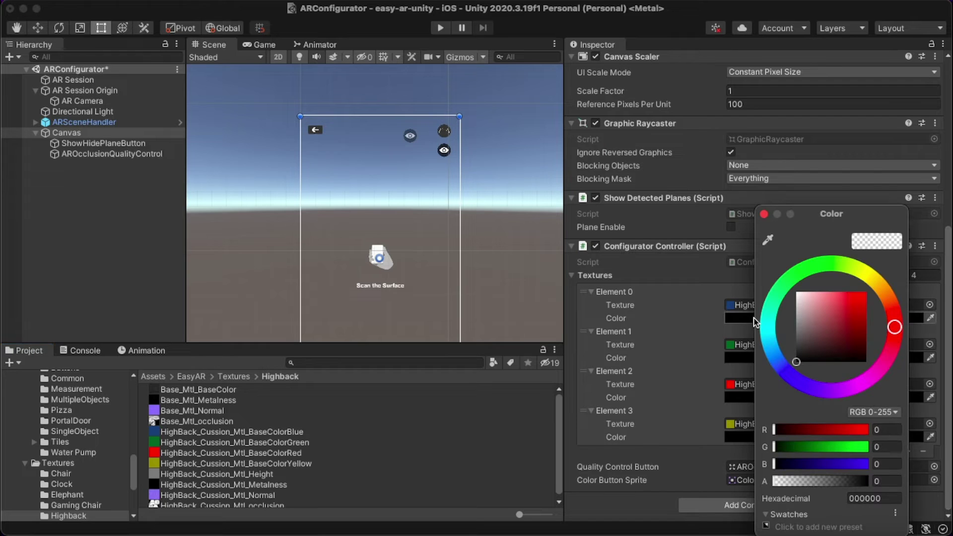
pyautogui.click(769, 240)
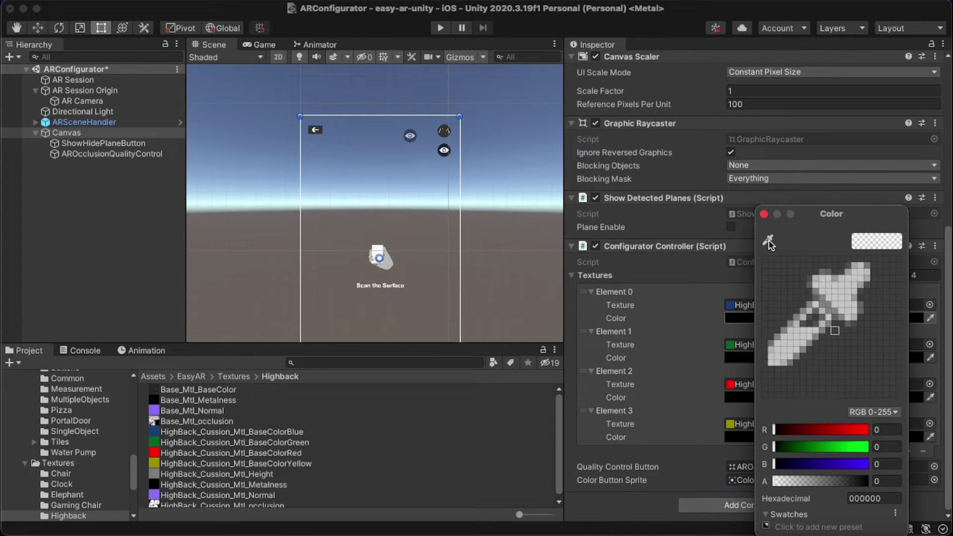
pyautogui.click(733, 310)
pyautogui.click(765, 215)
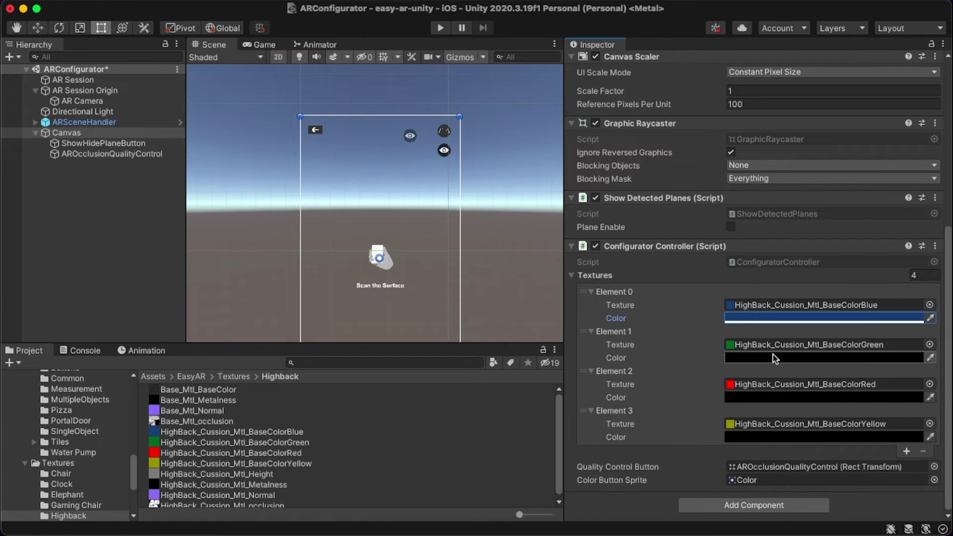